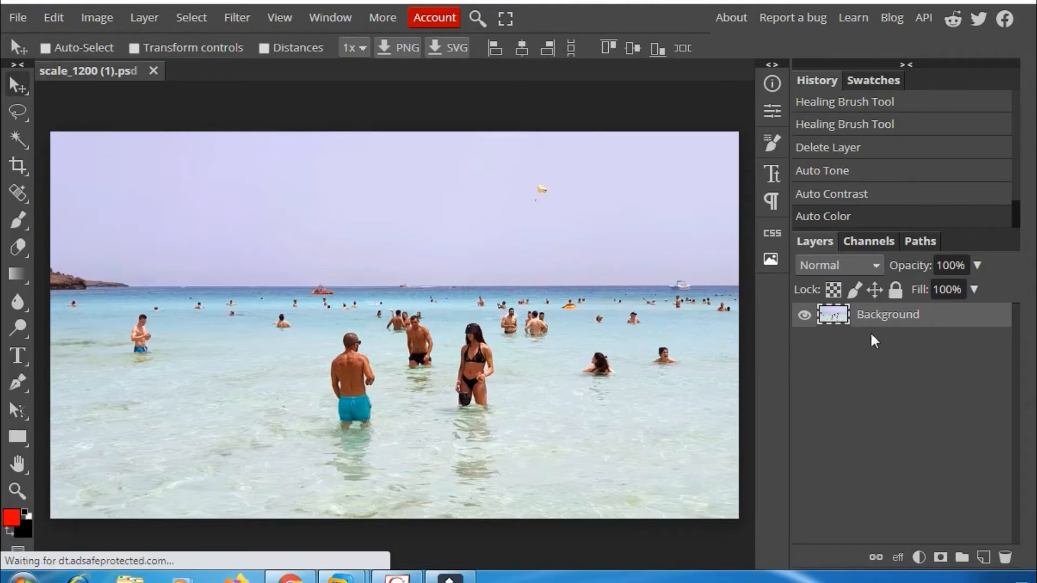
# Duplicate the Background layer and toggle the copy's visibility to check it.
pyautogui.rightClick(863, 313)
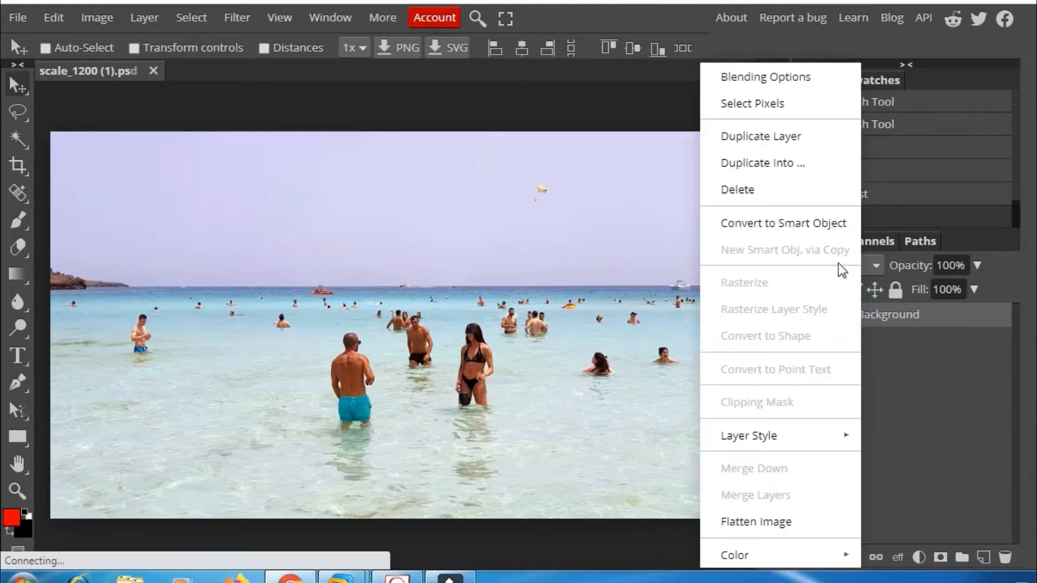
pyautogui.click(769, 137)
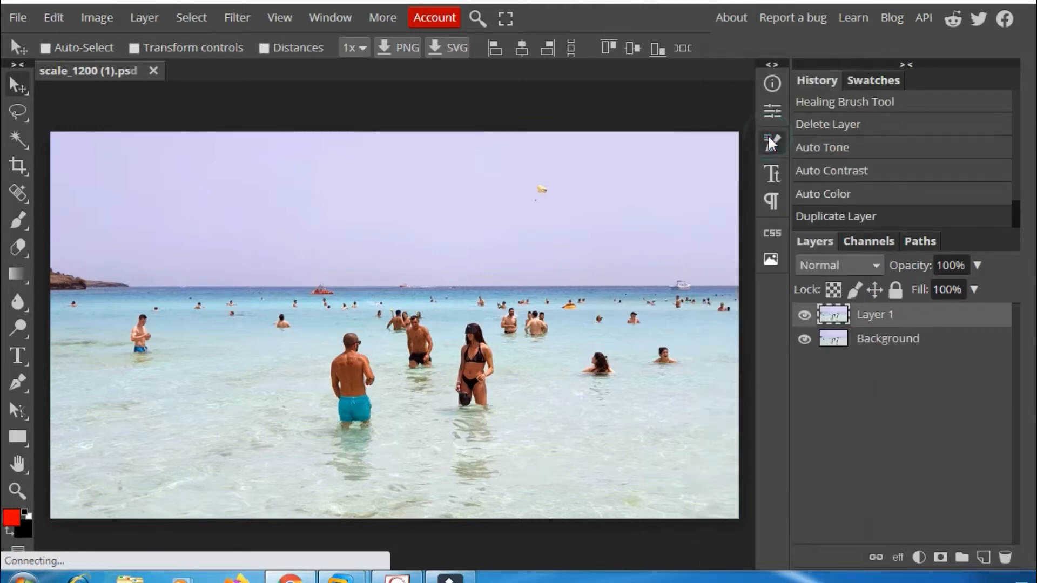
pyautogui.click(804, 315)
pyautogui.click(804, 315)
# Choose the Spot Healing Brush with the soft 24 px preset and enlarge its size to 52 px.
pyautogui.click(18, 192)
pyautogui.rightClick(19, 192)
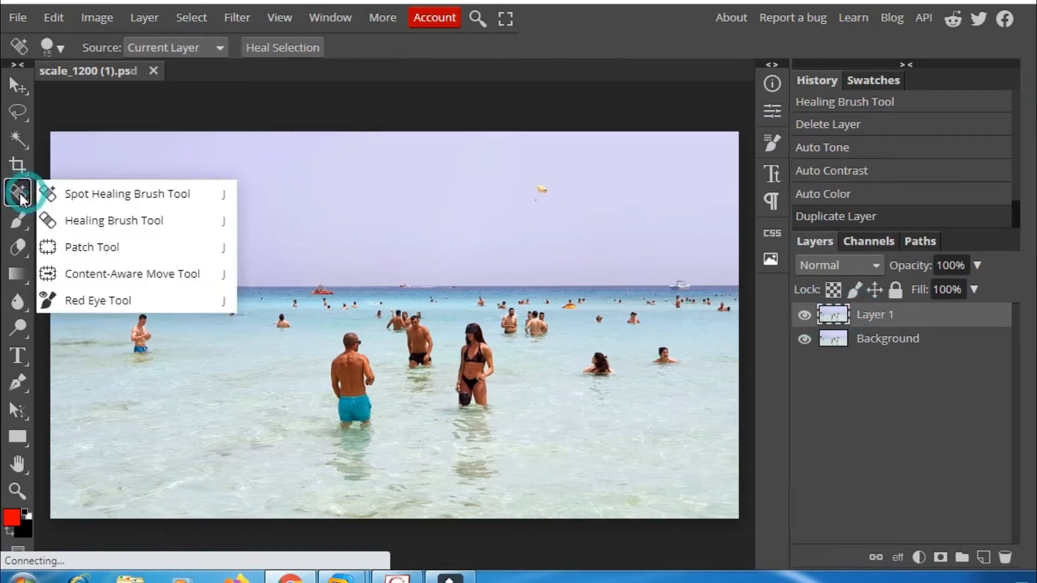
pyautogui.click(64, 193)
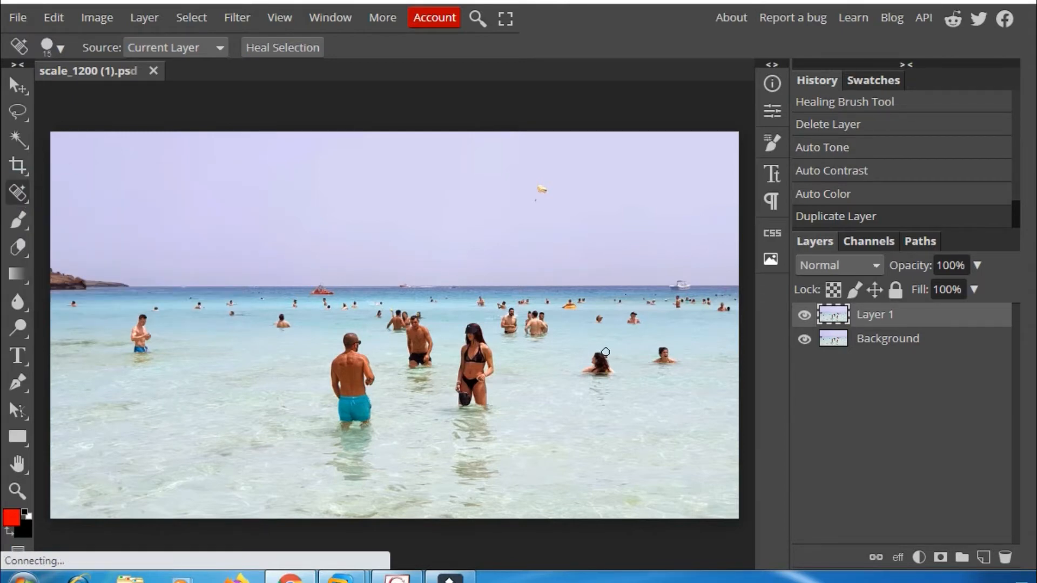
pyautogui.rightClick(603, 334)
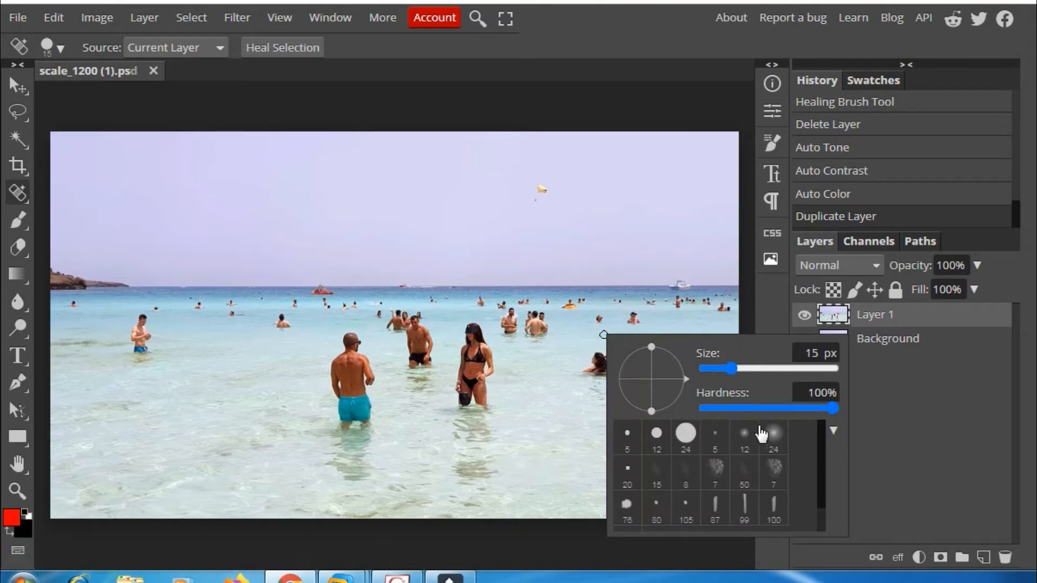
pyautogui.click(771, 432)
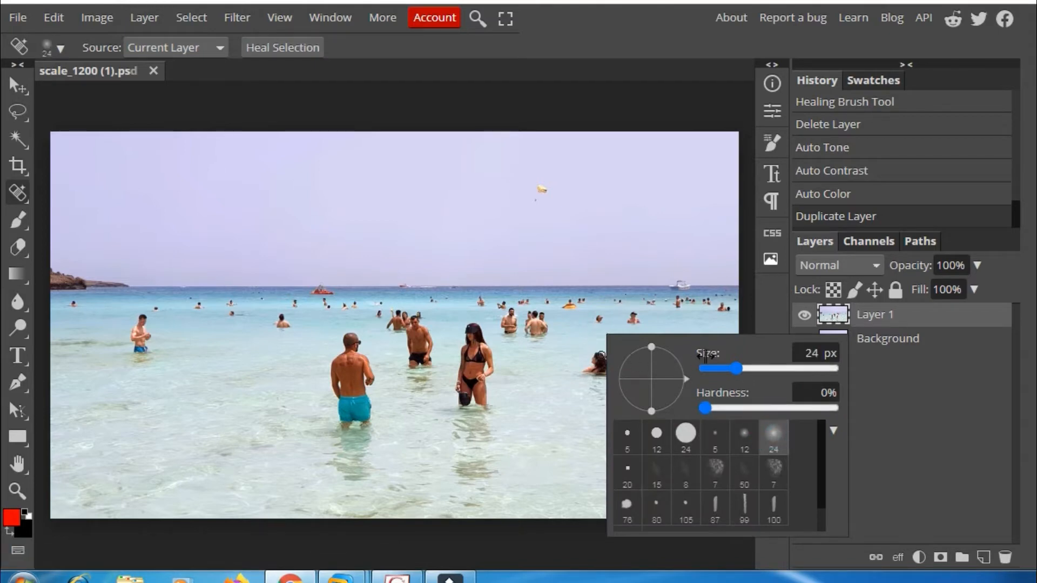
pyautogui.click(749, 370)
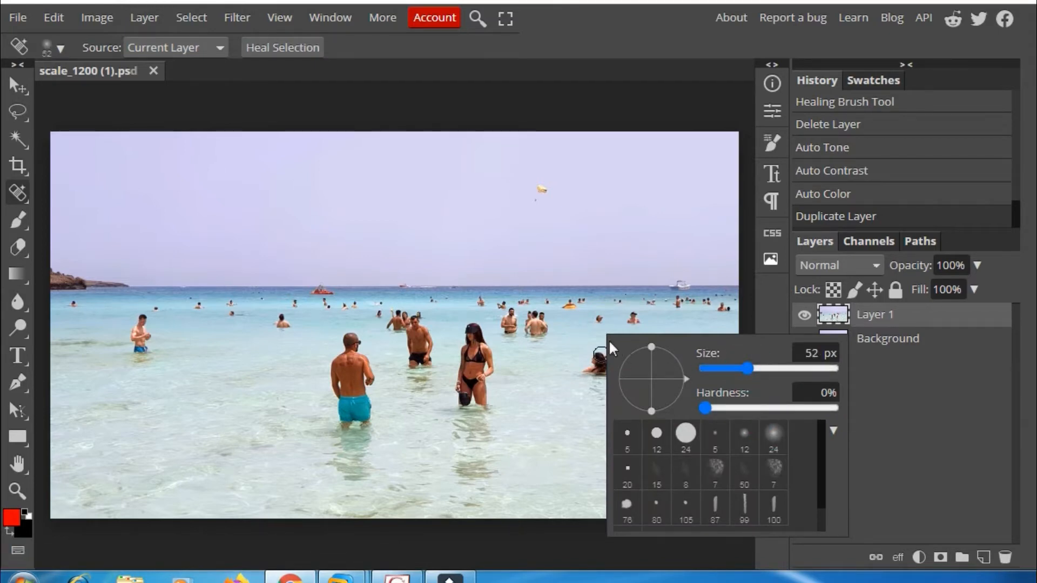
pyautogui.click(611, 30)
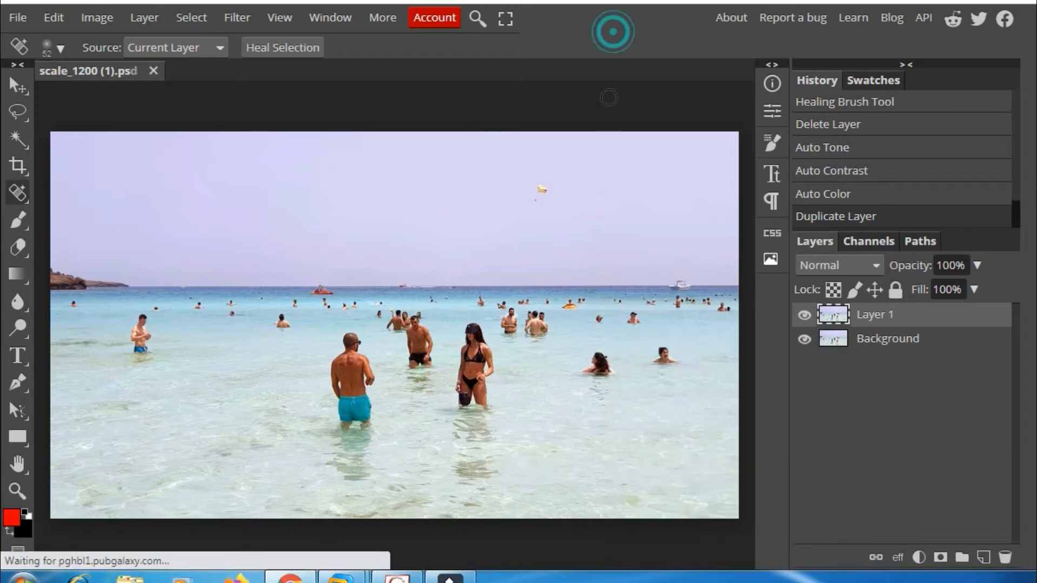
# Remove the two swimmers in the water to the right of the woman with the Spot Healing Brush, and compare by toggling Layer 1.
pyautogui.moveTo(597, 359)
pyautogui.mouseDown()
pyautogui.moveTo(589, 376)
pyautogui.moveTo(606, 370)
pyautogui.mouseUp()
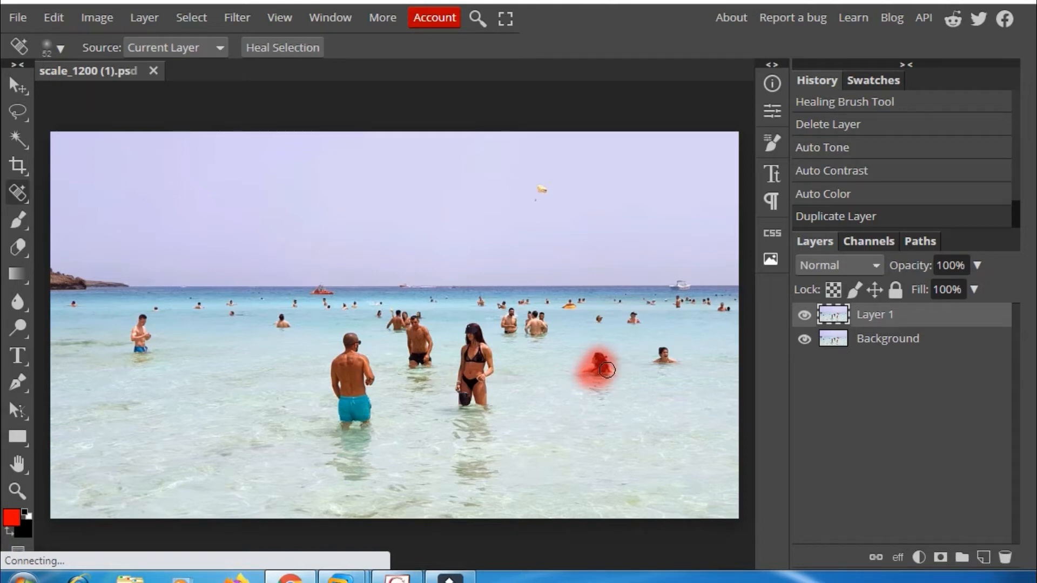
pyautogui.moveTo(607, 370); pyautogui.dragTo(607, 371)
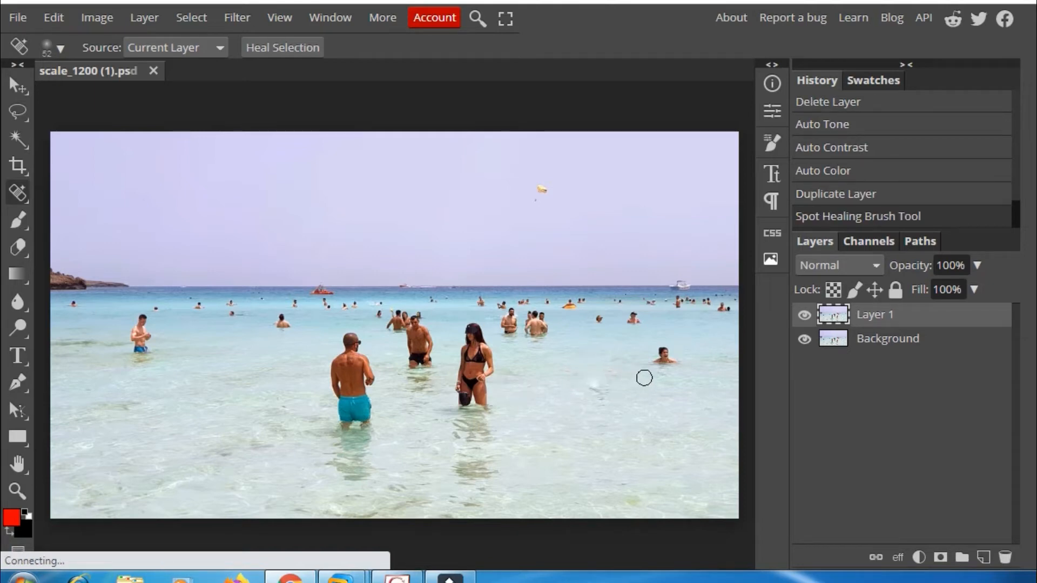
pyautogui.moveTo(660, 354)
pyautogui.mouseDown()
pyautogui.moveTo(669, 358)
pyautogui.moveTo(661, 354)
pyautogui.mouseUp()
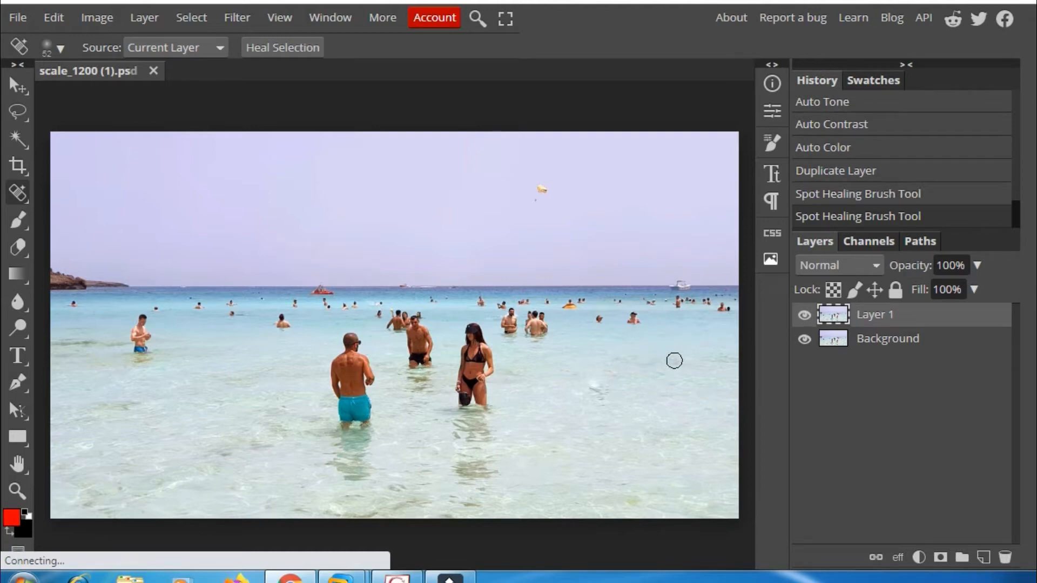
pyautogui.click(804, 315)
pyautogui.click(804, 315)
# Sample clear water with the Healing Brush and paint out the swimmer left of centre and the small figure beside it.
pyautogui.rightClick(14, 198)
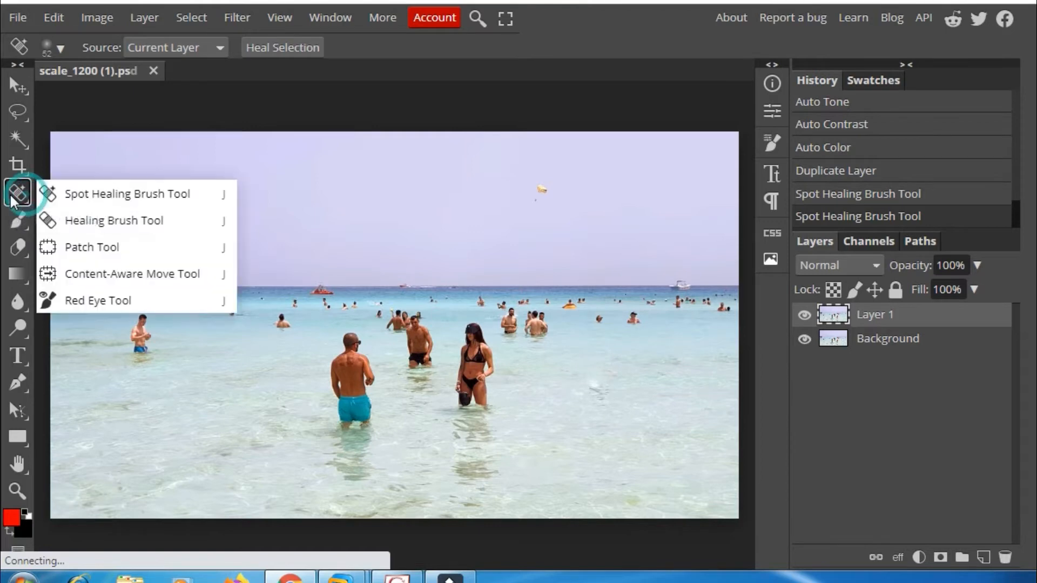
pyautogui.click(71, 220)
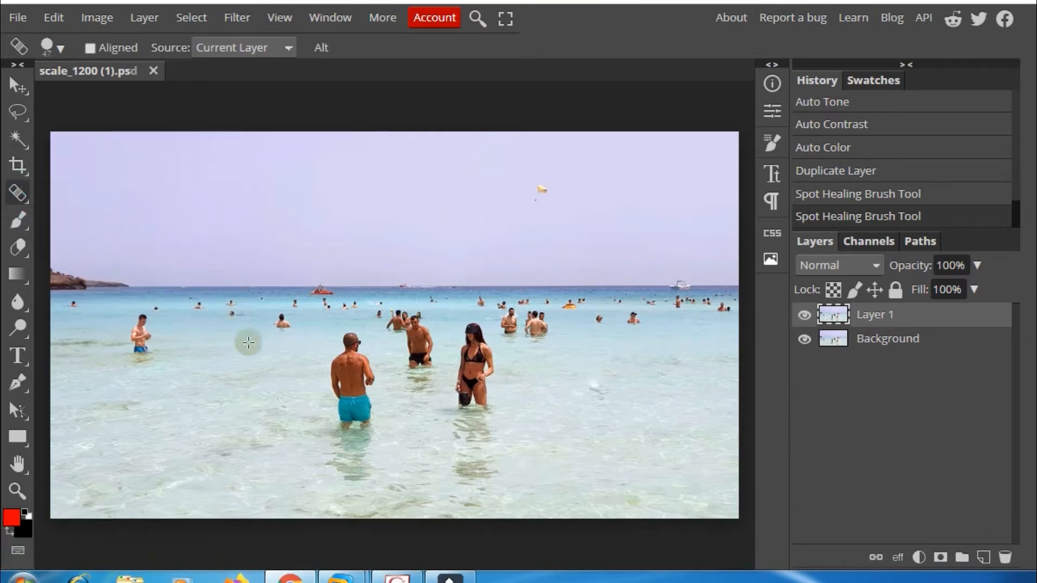
pyautogui.click(322, 47)
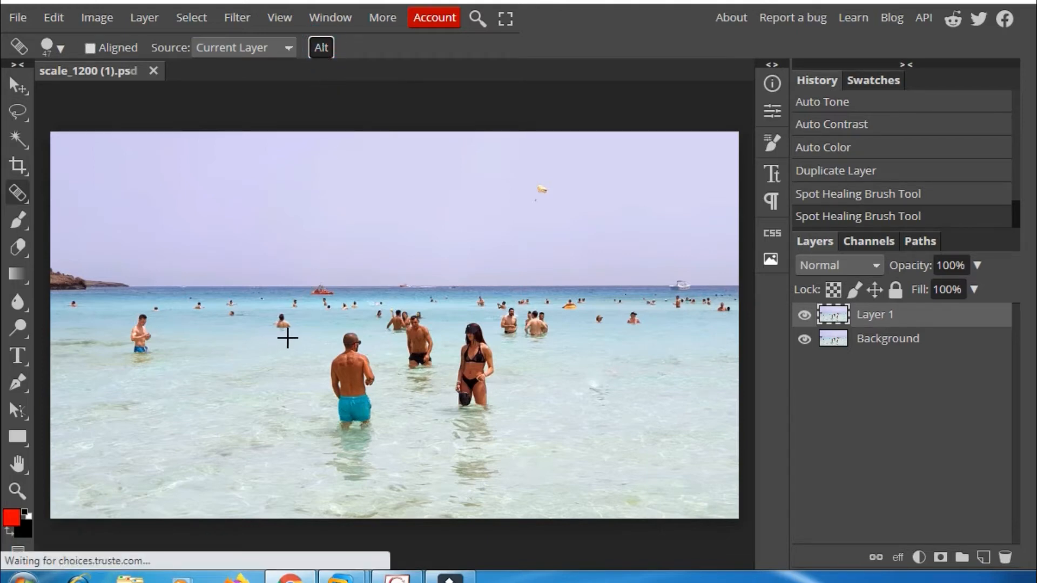
pyautogui.click(307, 326)
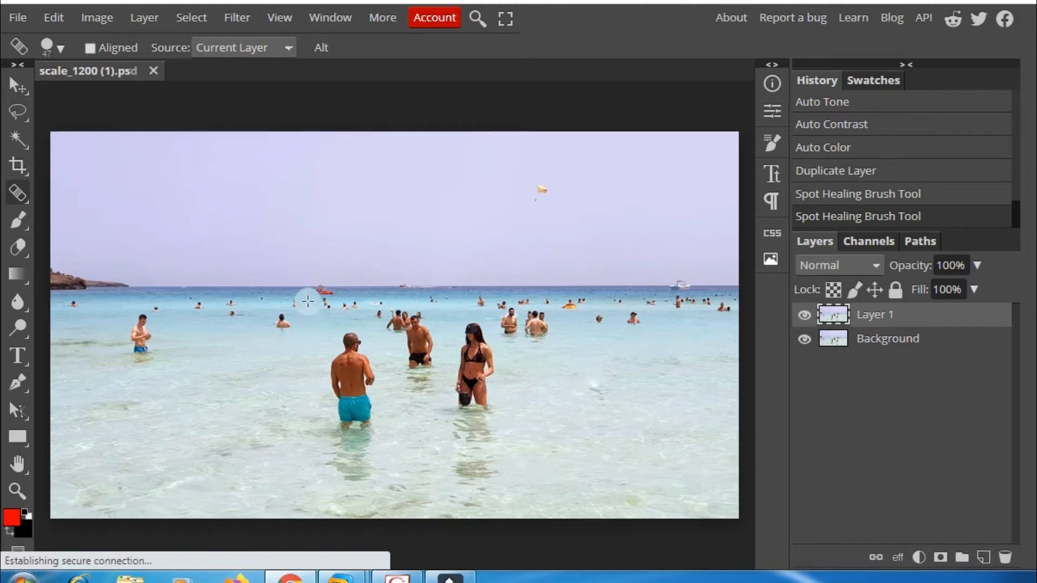
pyautogui.click(280, 322)
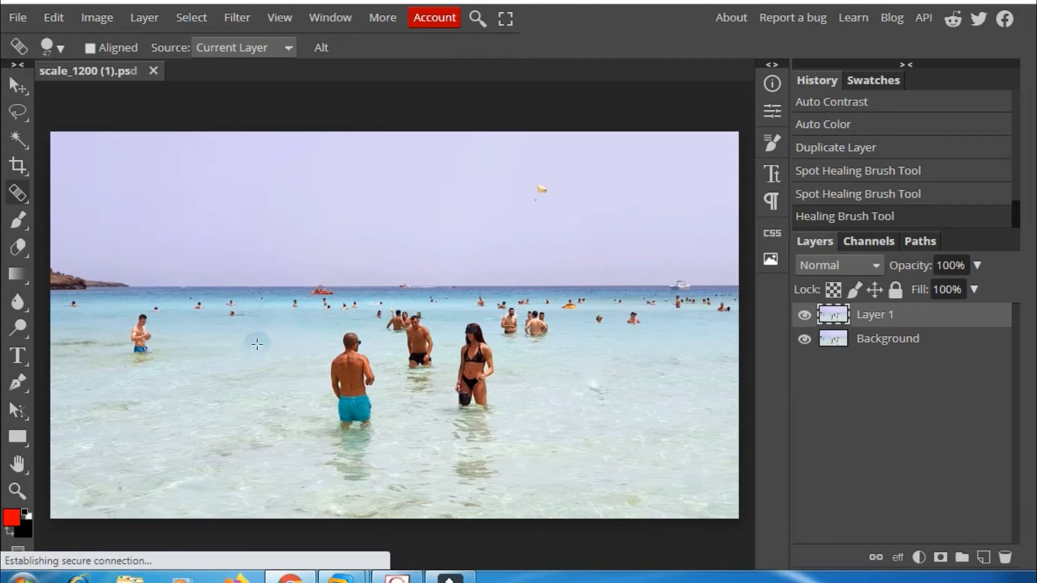
pyautogui.click(241, 318)
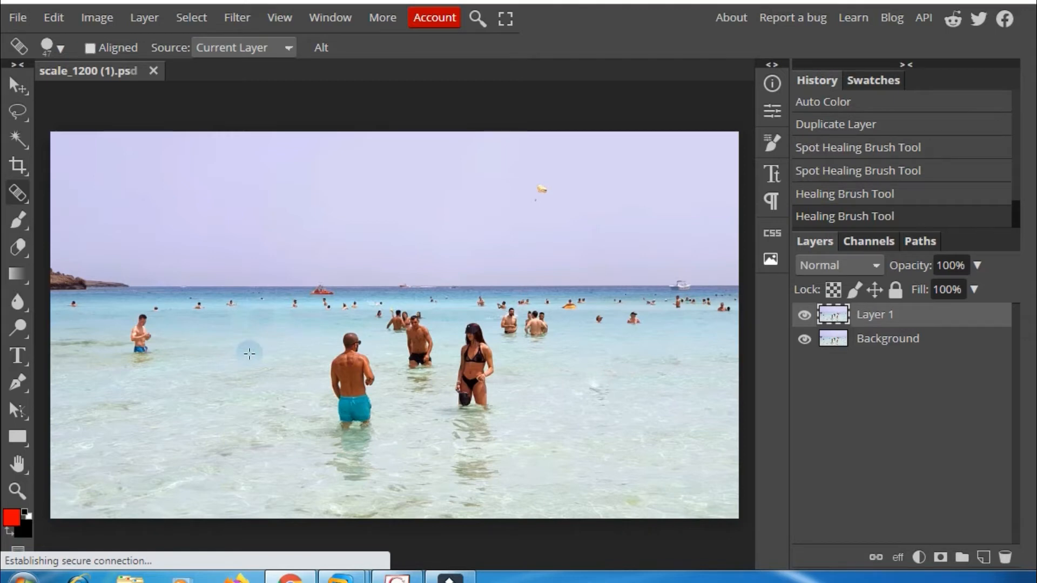
# Outline the man standing in the water at the photo's far left with the Patch Tool.
pyautogui.rightClick(18, 195)
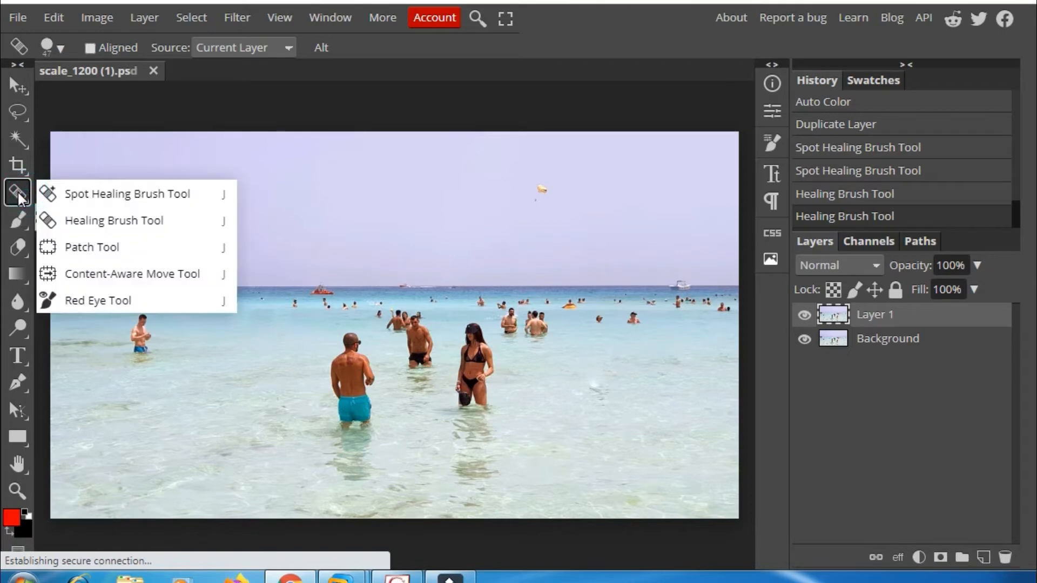
pyautogui.click(87, 246)
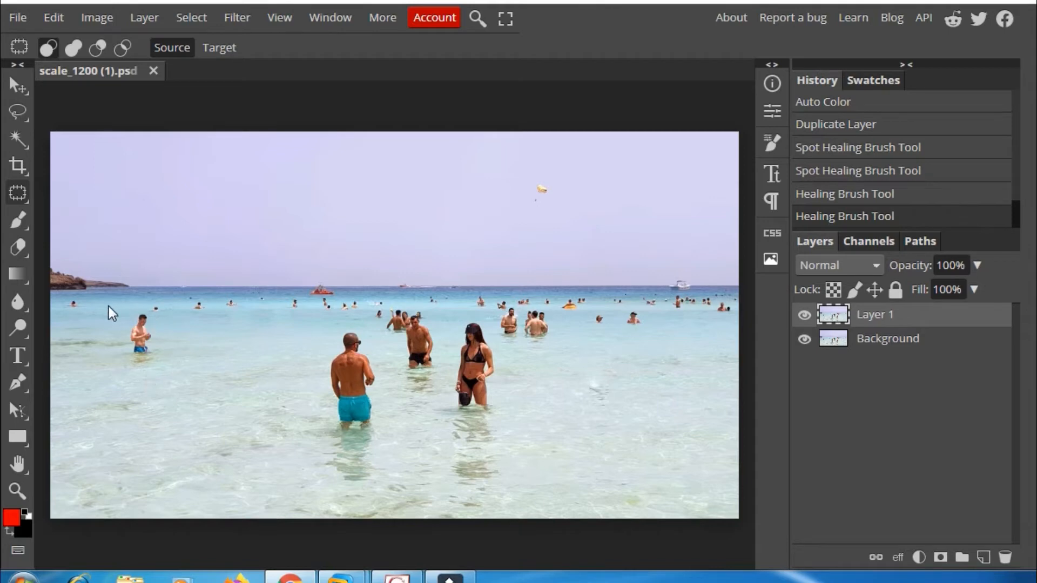
pyautogui.moveTo(141, 309)
pyautogui.mouseDown()
pyautogui.moveTo(157, 352)
pyautogui.moveTo(142, 363)
pyautogui.moveTo(124, 348)
pyautogui.moveTo(130, 306)
pyautogui.mouseUp()
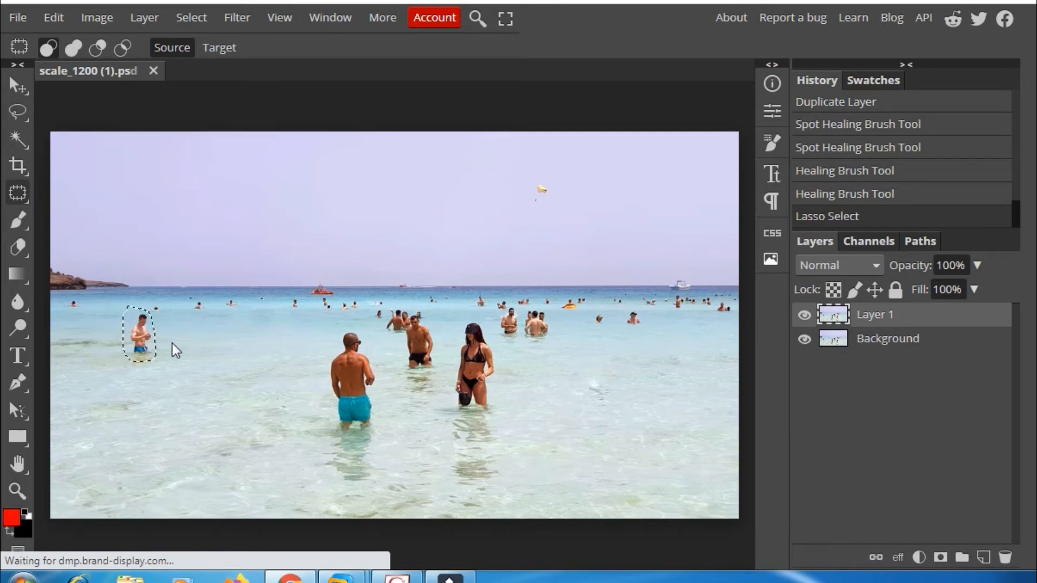
# Try patching the outlined man with the clear water to his right in Source mode, and revert to the lasso selection.
pyautogui.moveTo(142, 341); pyautogui.dragTo(207, 358)
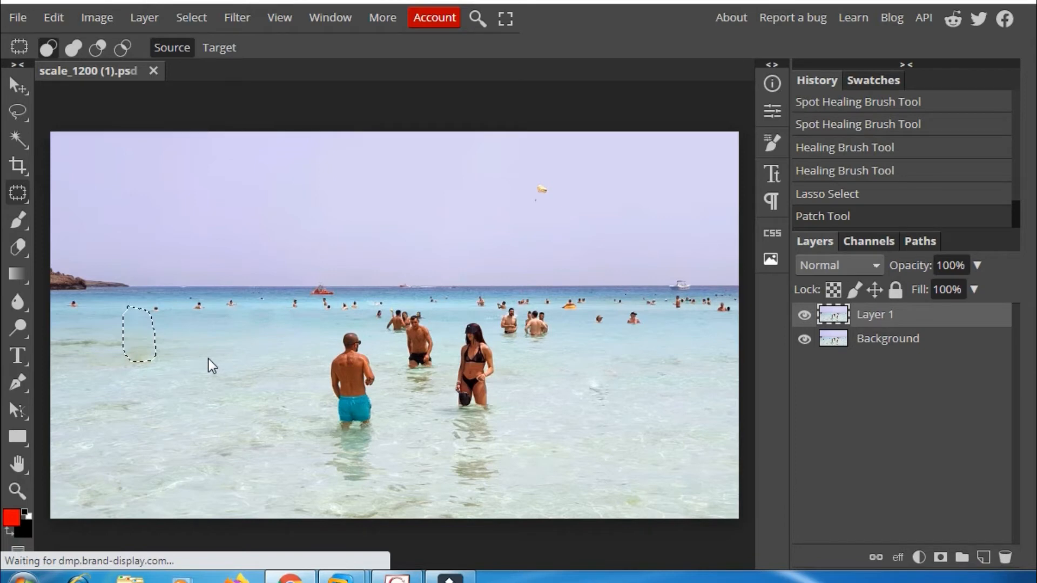
pyautogui.click(209, 358)
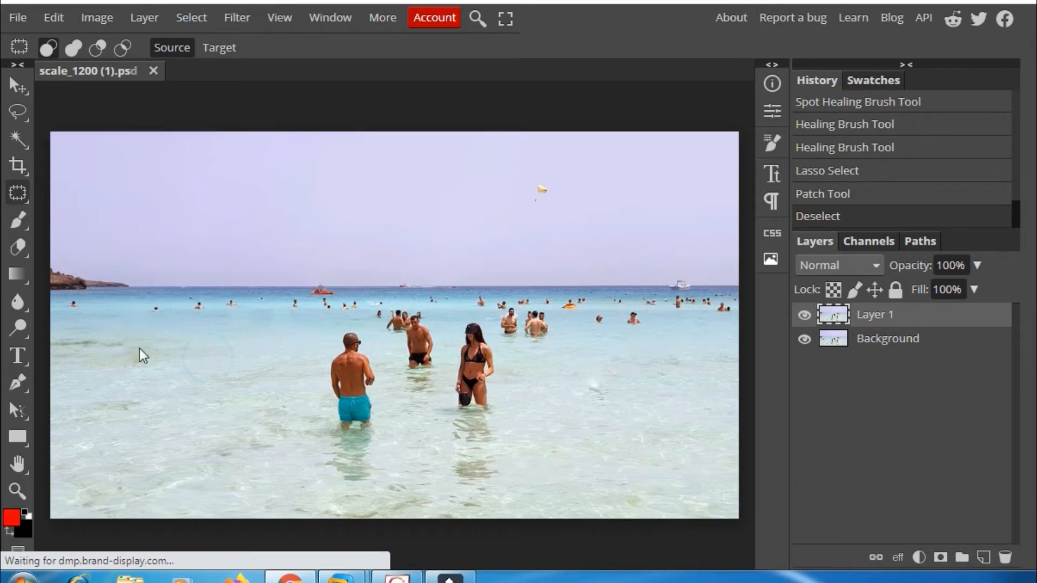
pyautogui.click(824, 200)
pyautogui.click(824, 172)
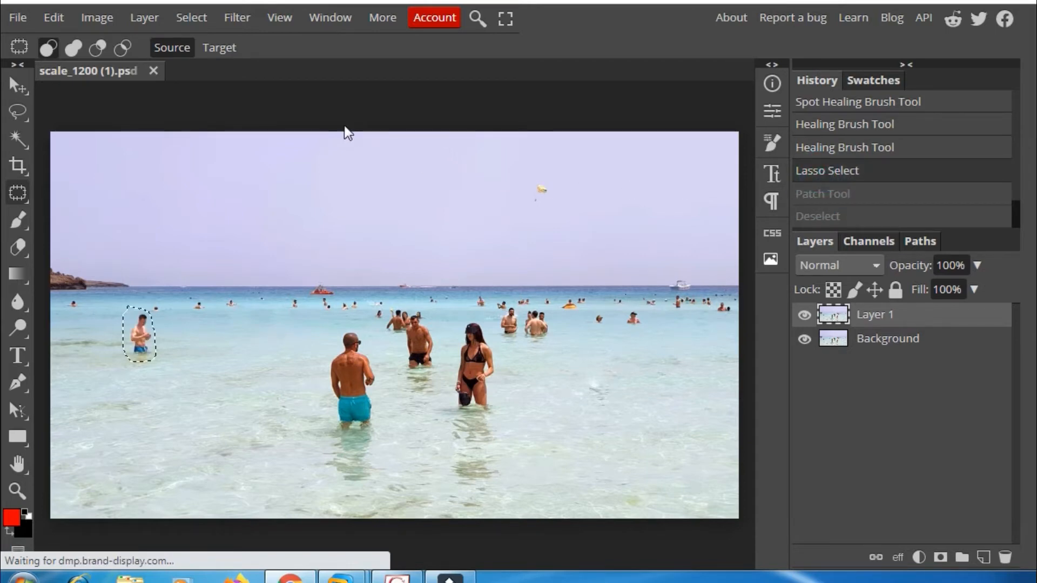
# Switch the Patch Tool to Target, copy the outlined man just to his left, and deselect.
pyautogui.click(228, 48)
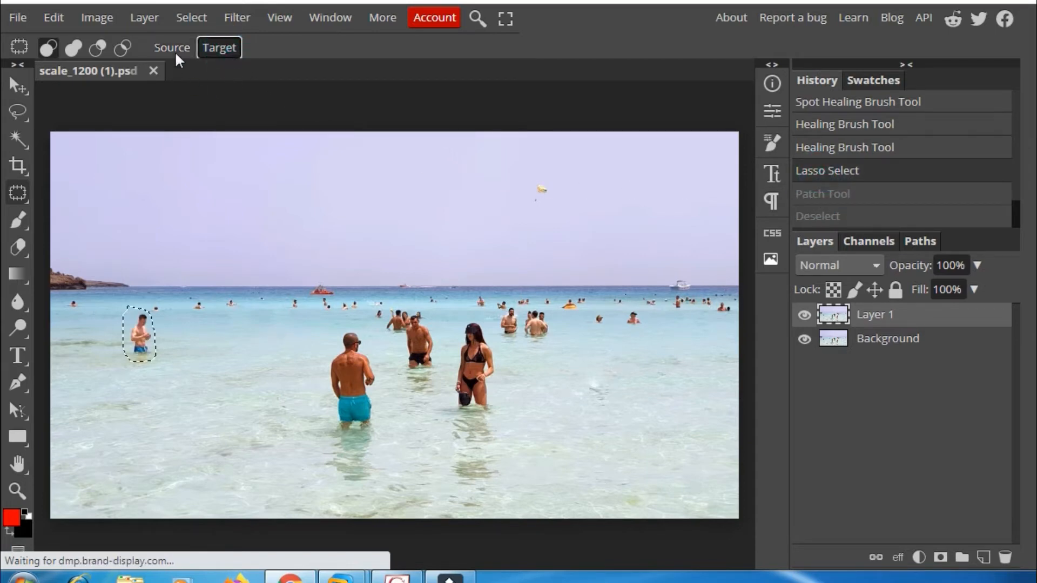
pyautogui.moveTo(143, 328); pyautogui.dragTo(111, 326)
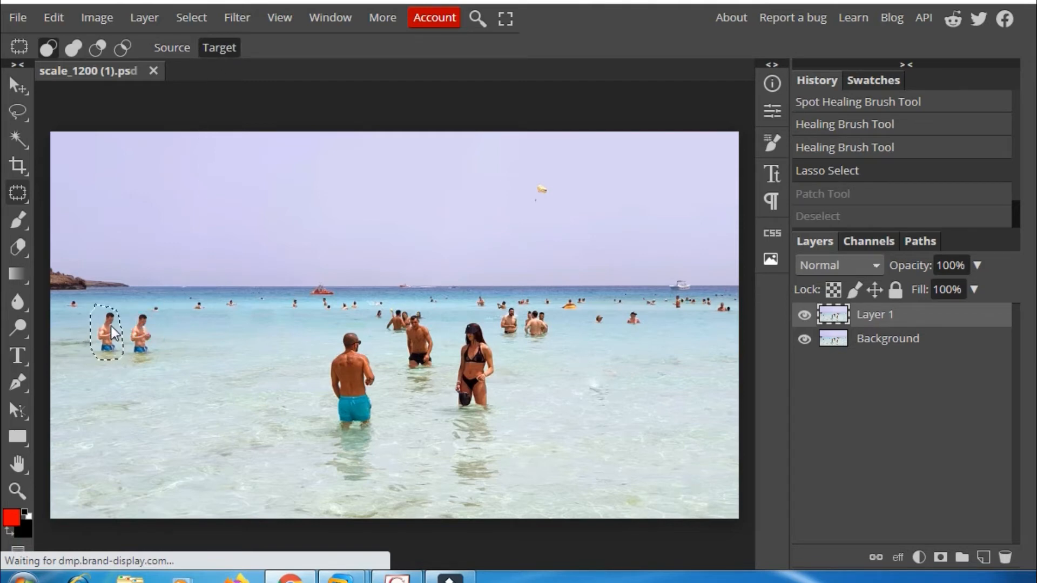
pyautogui.click(199, 349)
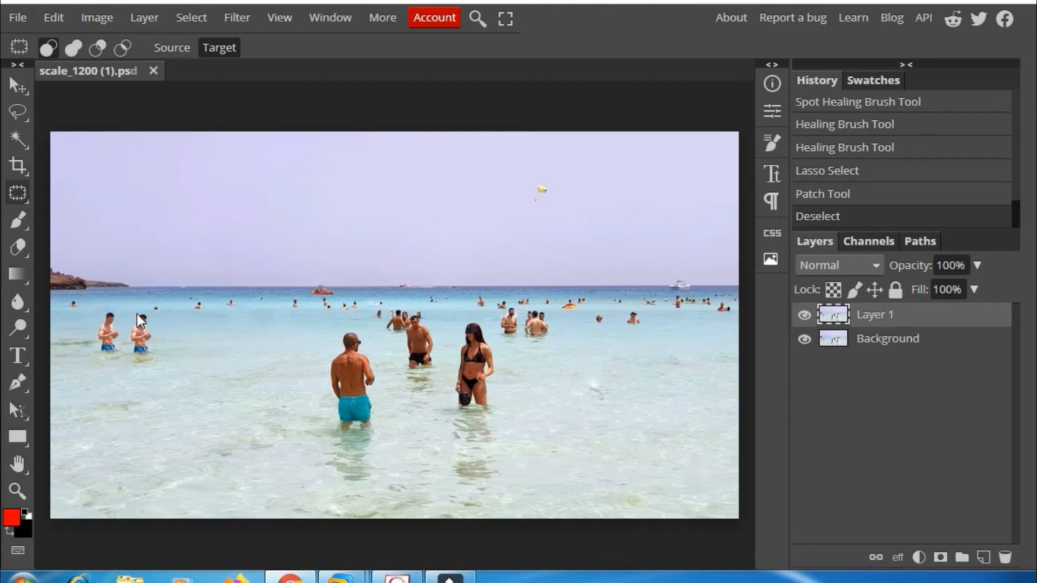
# Outline both men at the far left with the Patch Tool and copy the pair into the water below them.
pyautogui.moveTo(111, 305)
pyautogui.mouseDown()
pyautogui.moveTo(94, 359)
pyautogui.moveTo(128, 364)
pyautogui.moveTo(148, 354)
pyautogui.moveTo(154, 323)
pyautogui.moveTo(120, 304)
pyautogui.mouseUp()
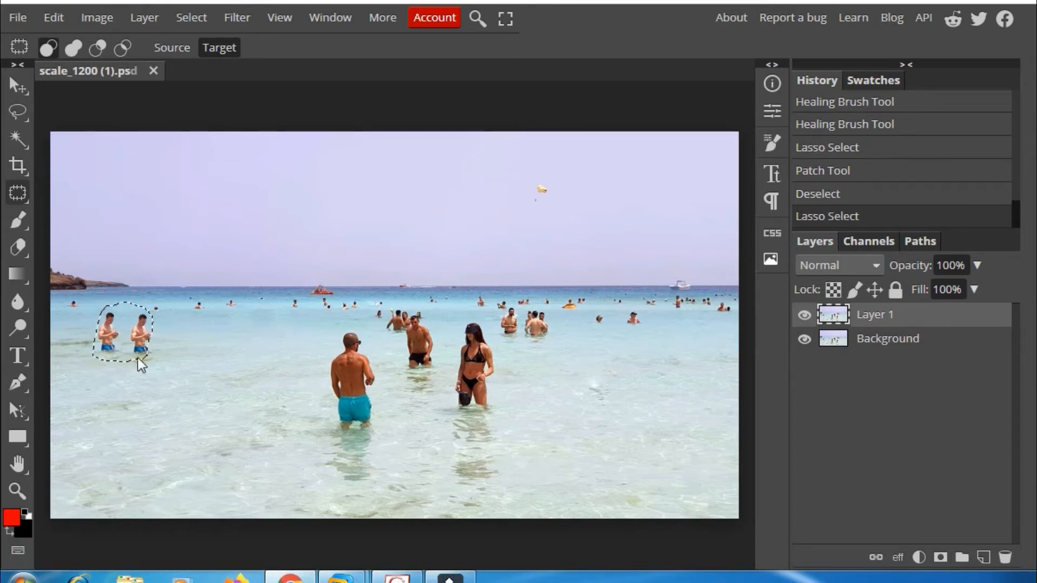
pyautogui.moveTo(124, 345); pyautogui.dragTo(96, 405)
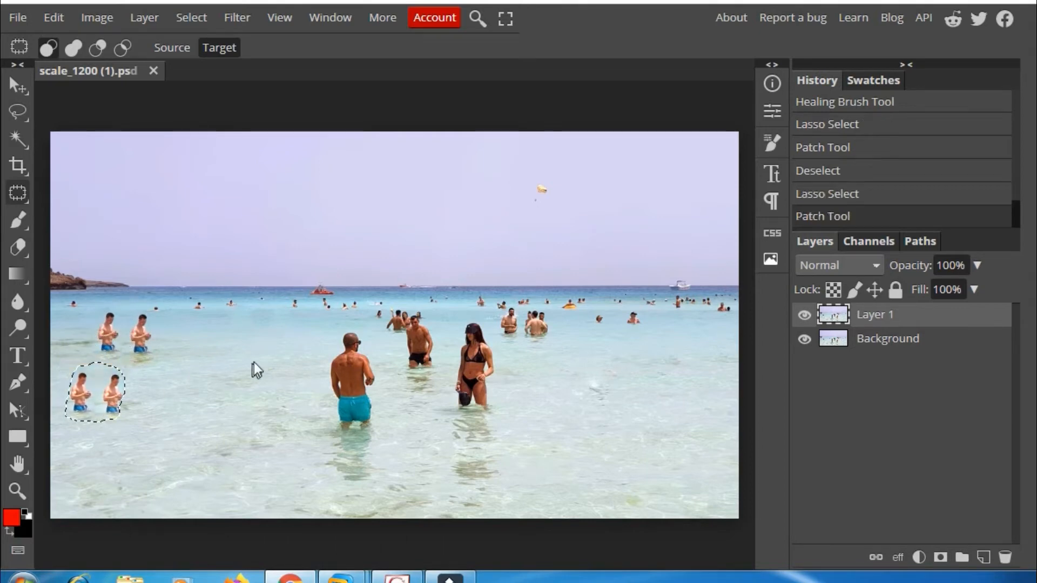
# Try enlarging the copied pair to about 298% width and 280% height with Free Transform, and revert to before the pair was copied.
pyautogui.click(18, 112)
pyautogui.rightClick(119, 390)
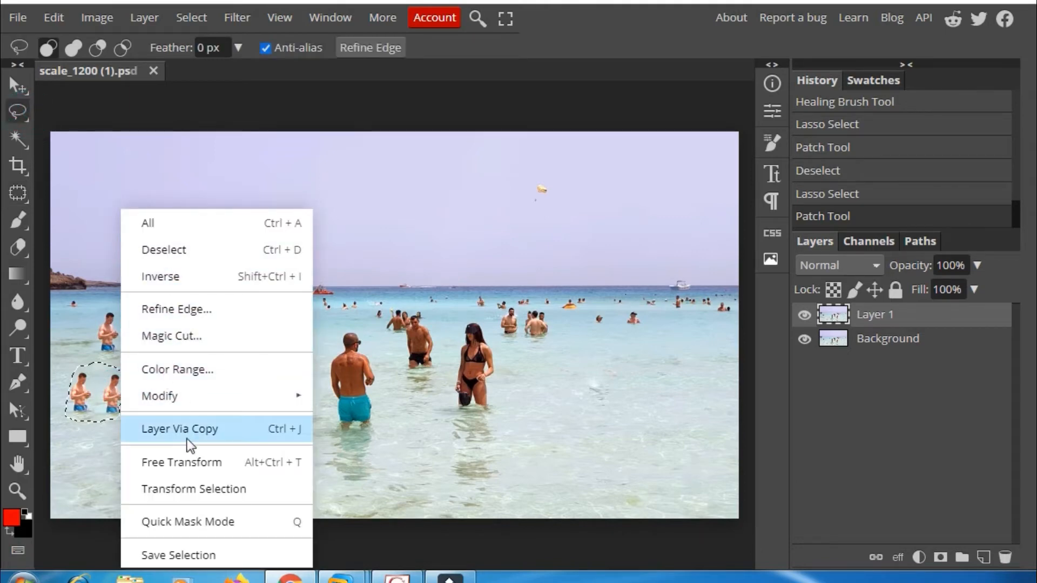
pyautogui.click(187, 462)
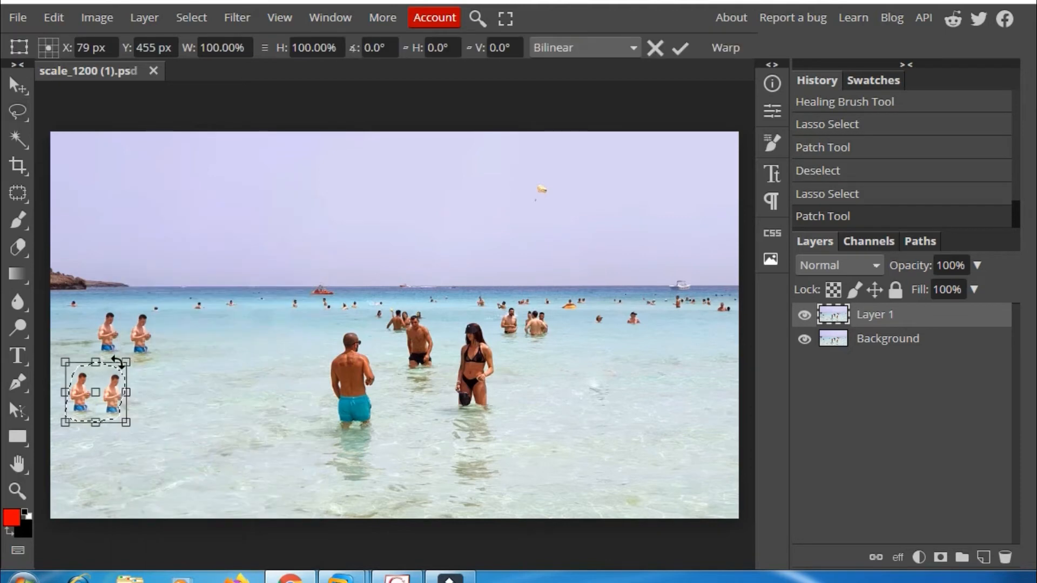
pyautogui.moveTo(126, 422); pyautogui.dragTo(247, 531)
pyautogui.moveTo(173, 421); pyautogui.dragTo(170, 414)
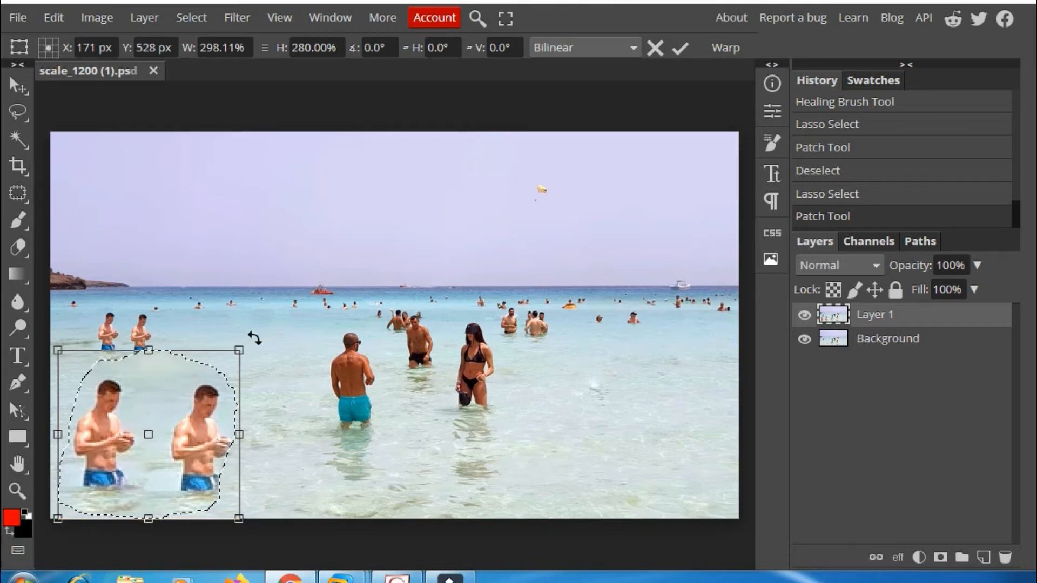
pyautogui.moveTo(136, 408); pyautogui.dragTo(155, 409)
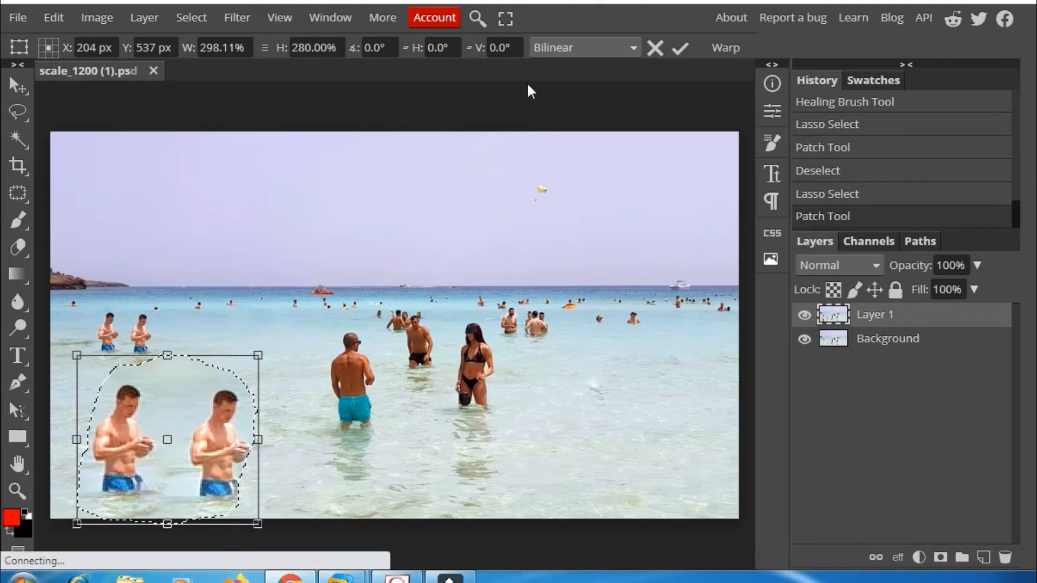
pyautogui.click(677, 48)
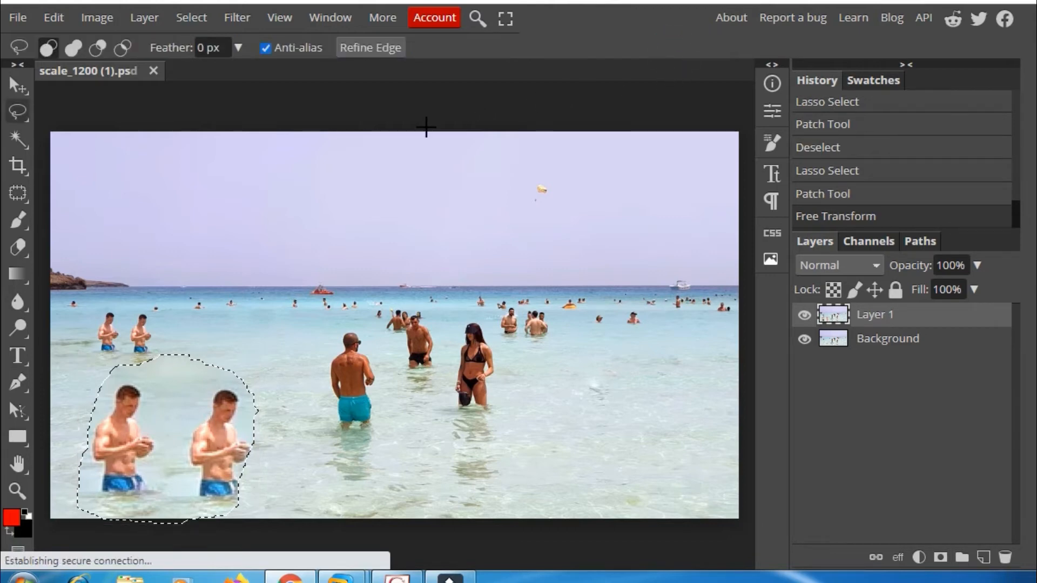
pyautogui.click(279, 407)
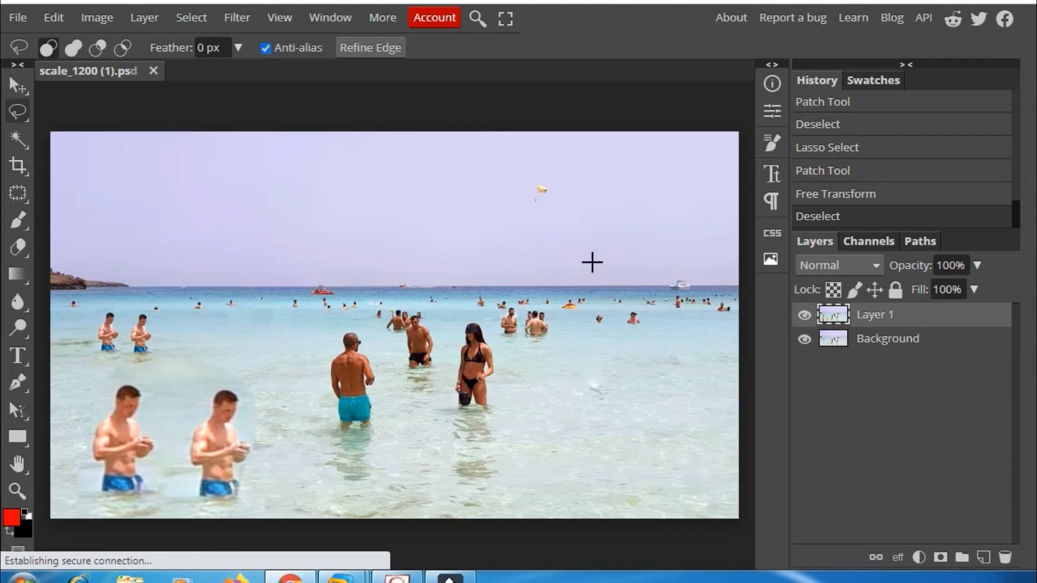
pyautogui.click(813, 126)
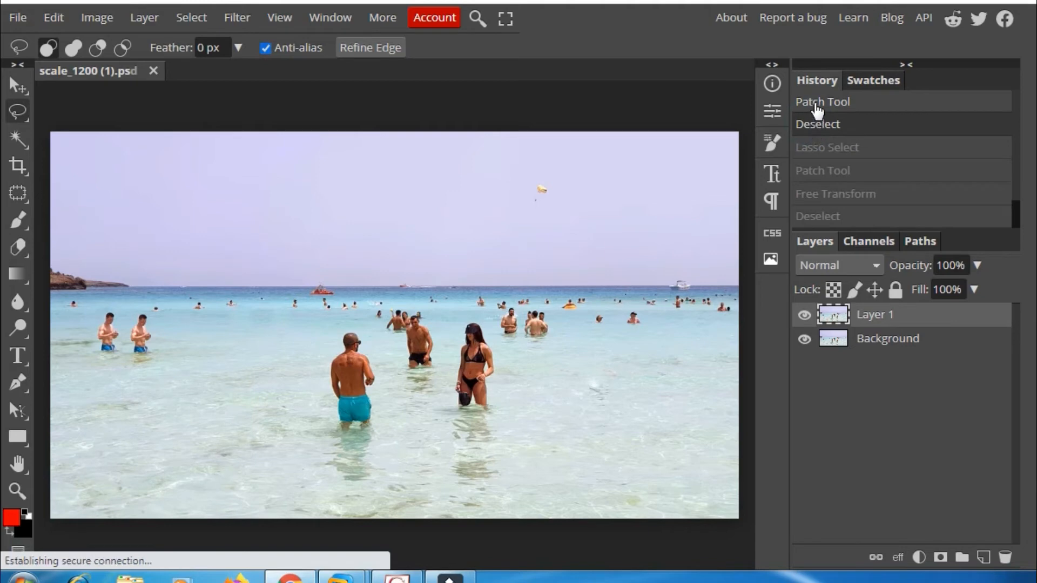
# Revert the photo to the lasso selection made before the man at the far left was duplicated, and deselect.
pyautogui.scroll(3, 818, 118)
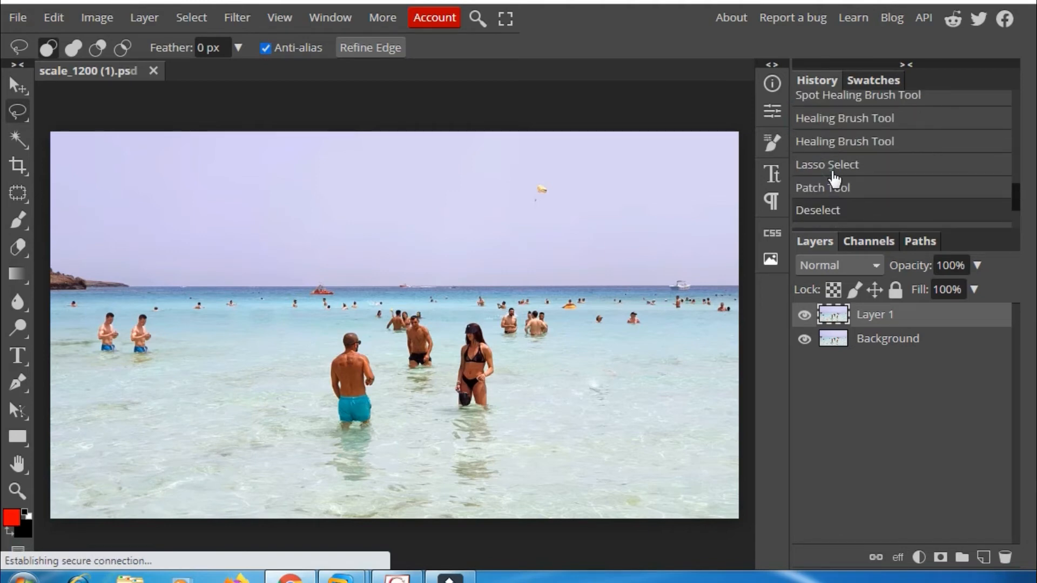
pyautogui.click(835, 172)
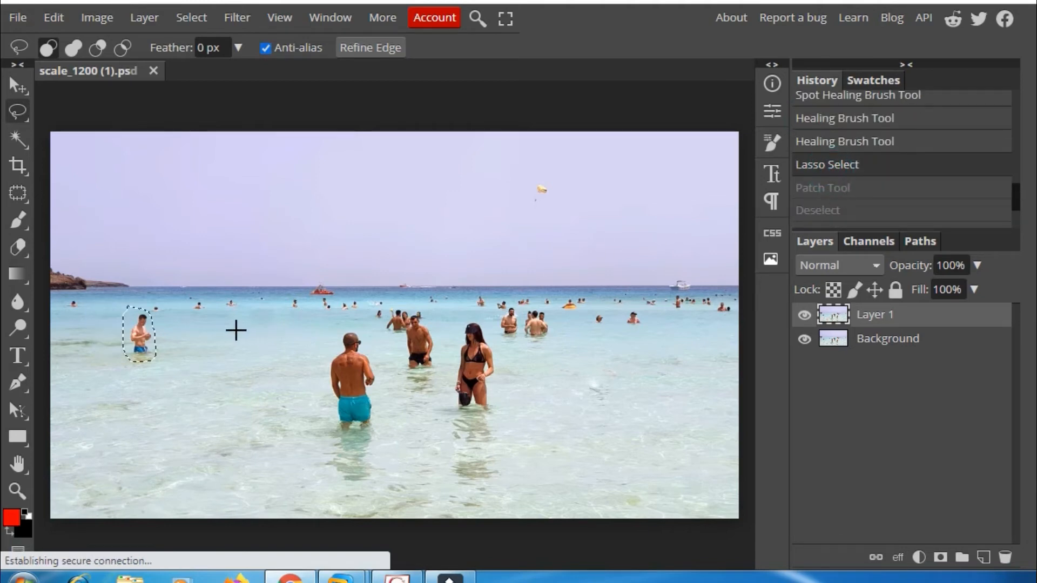
pyautogui.click(182, 338)
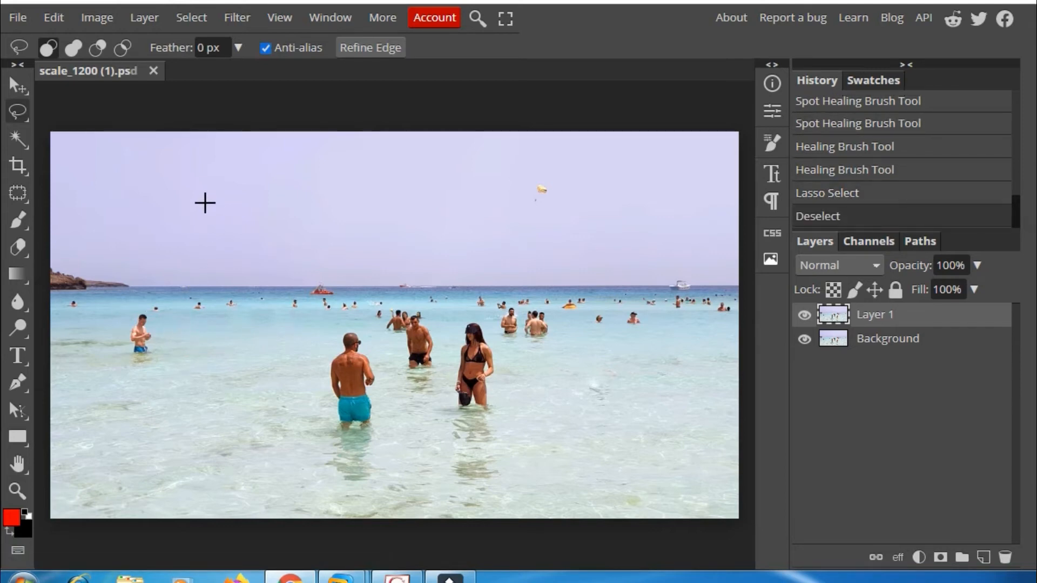
# Outline the man in black trunks and the bathers just behind him with the Patch Tool.
pyautogui.click(19, 194)
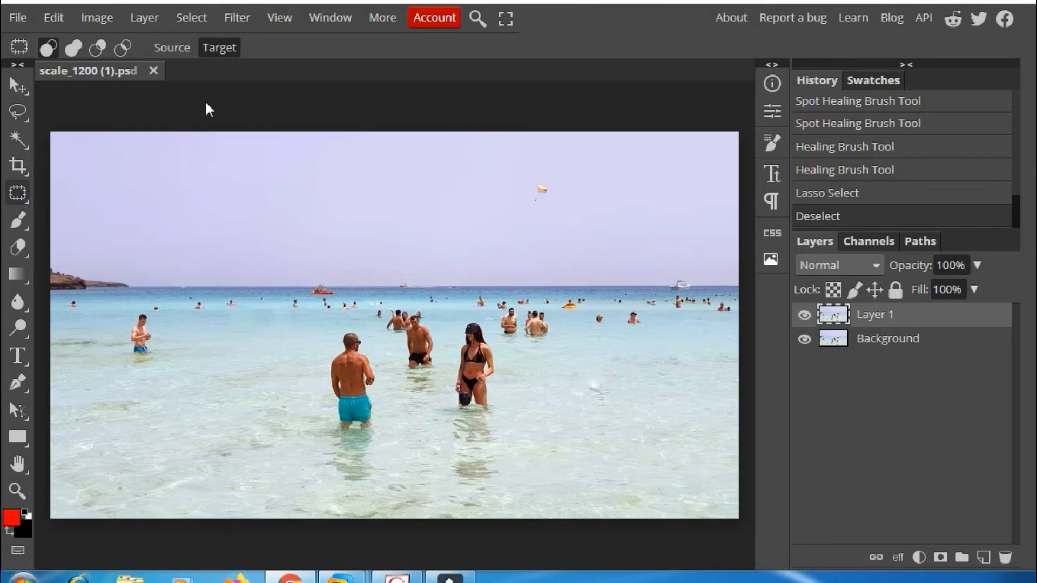
pyautogui.rightClick(25, 191)
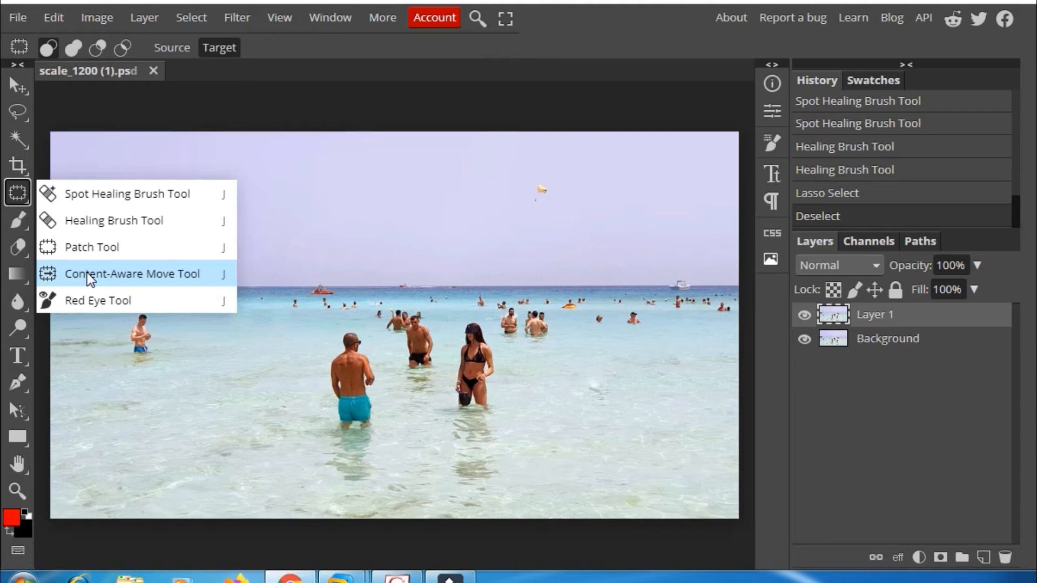
pyautogui.click(92, 247)
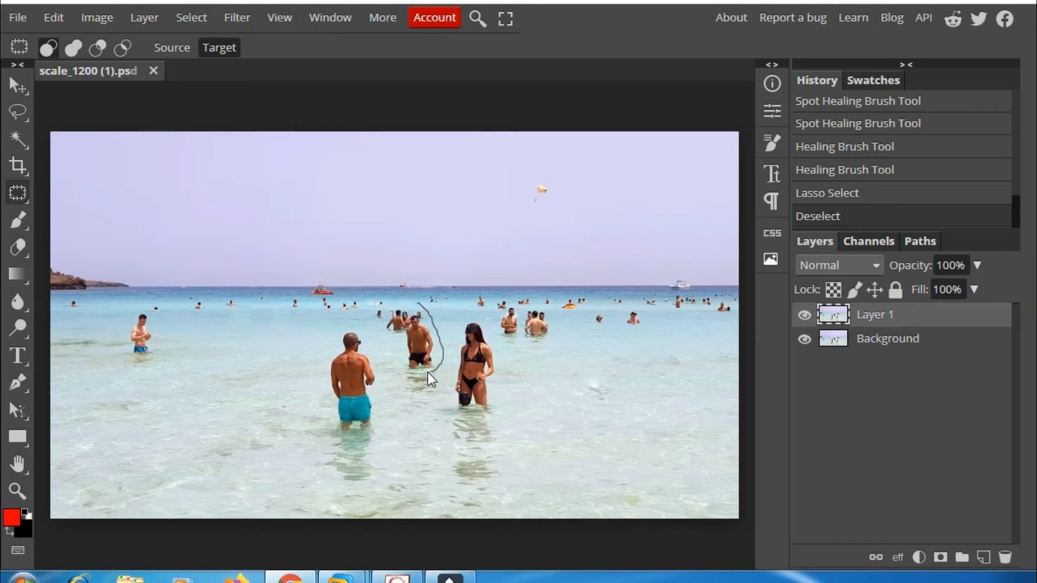
pyautogui.moveTo(382, 325)
pyautogui.mouseDown()
pyautogui.moveTo(395, 302)
pyautogui.moveTo(416, 300)
pyautogui.mouseUp()
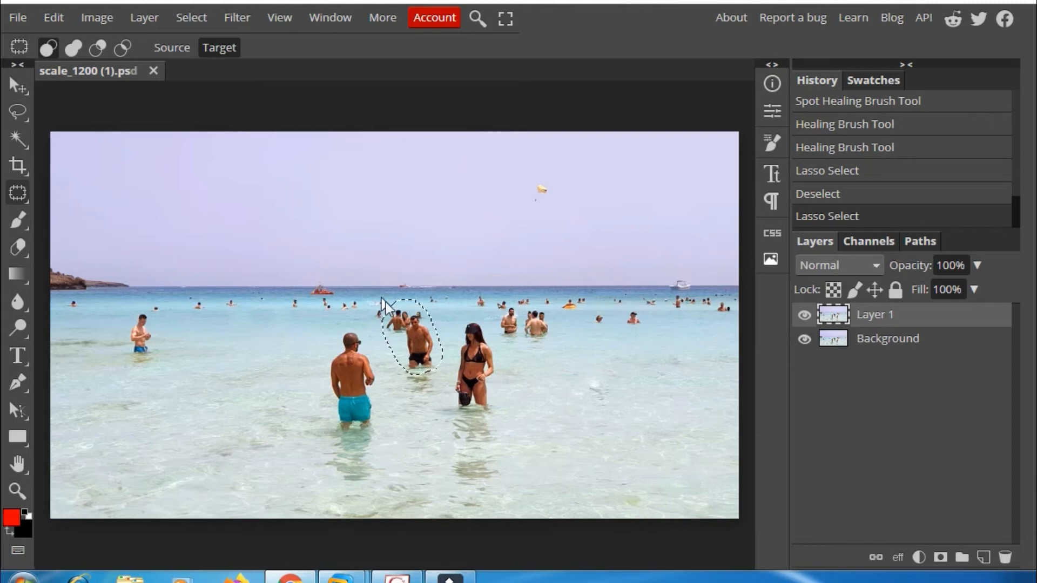
# Try patching the outlined man in black trunks with the clear water to his left in Source mode, and revert to the lasso selection.
pyautogui.click(411, 322)
pyautogui.click(182, 50)
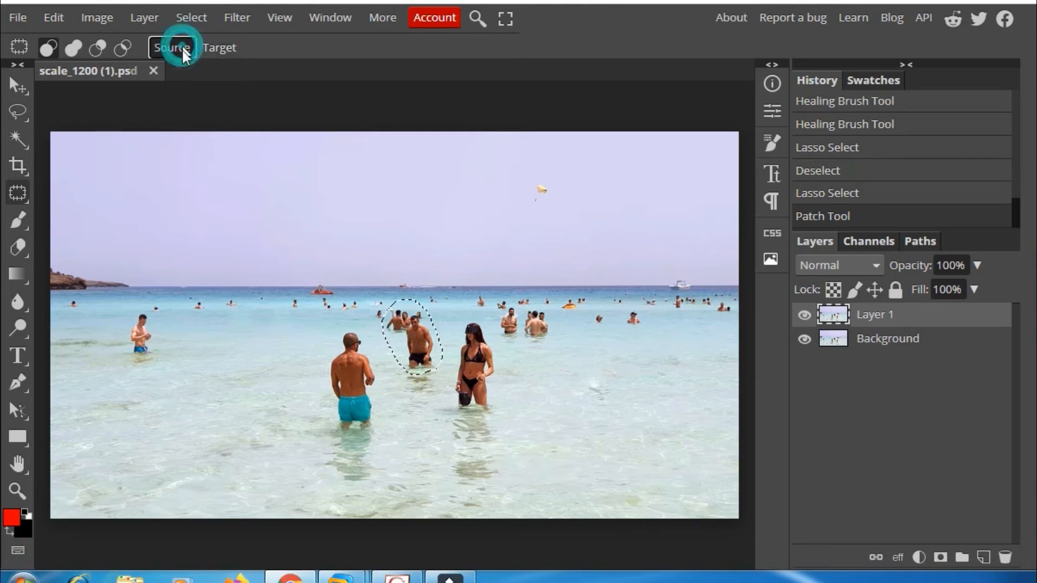
pyautogui.moveTo(422, 324)
pyautogui.mouseDown()
pyautogui.moveTo(307, 316)
pyautogui.moveTo(283, 326)
pyautogui.mouseUp()
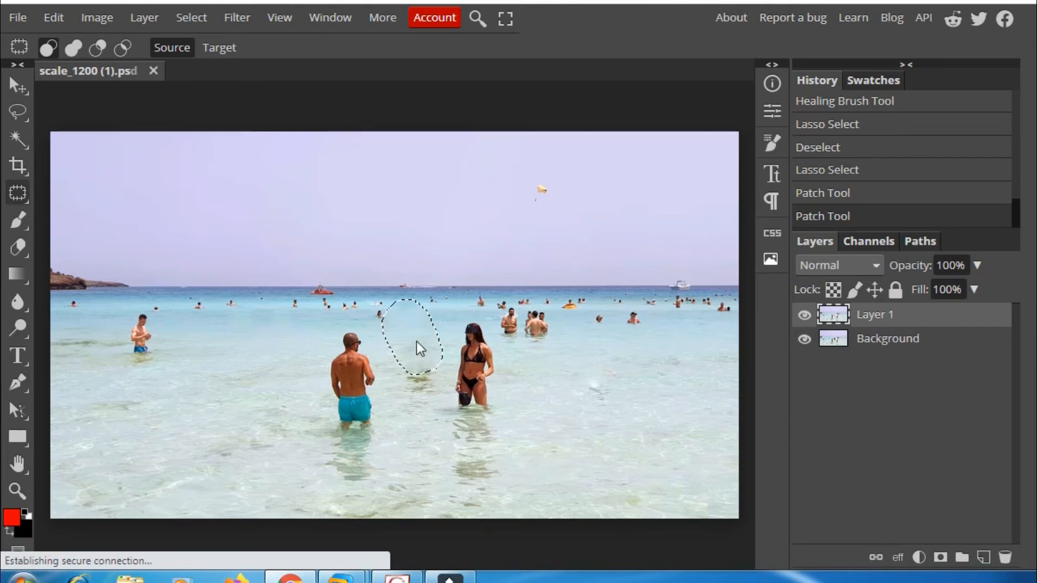
pyautogui.click(399, 430)
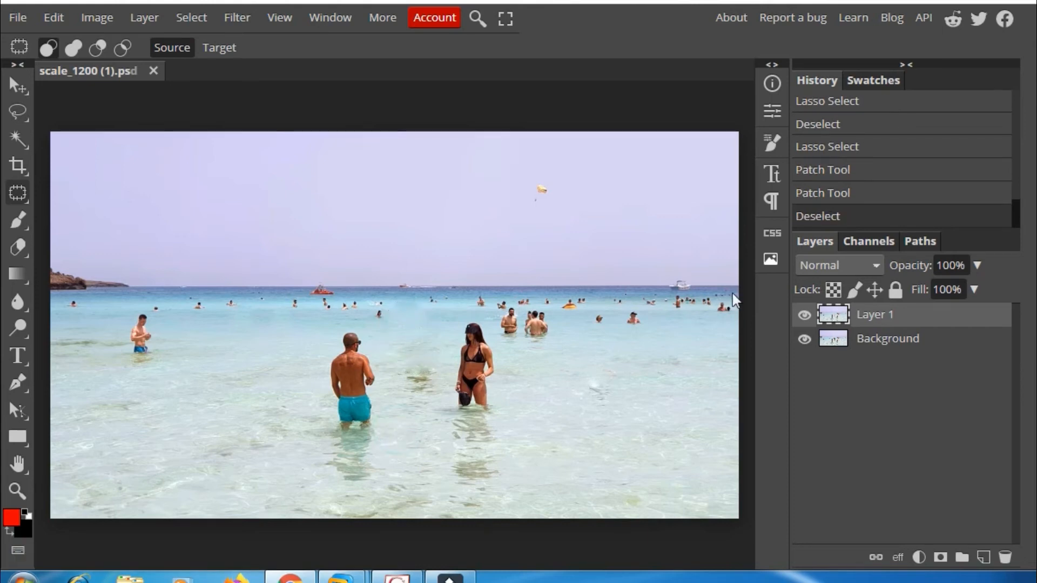
pyautogui.click(828, 149)
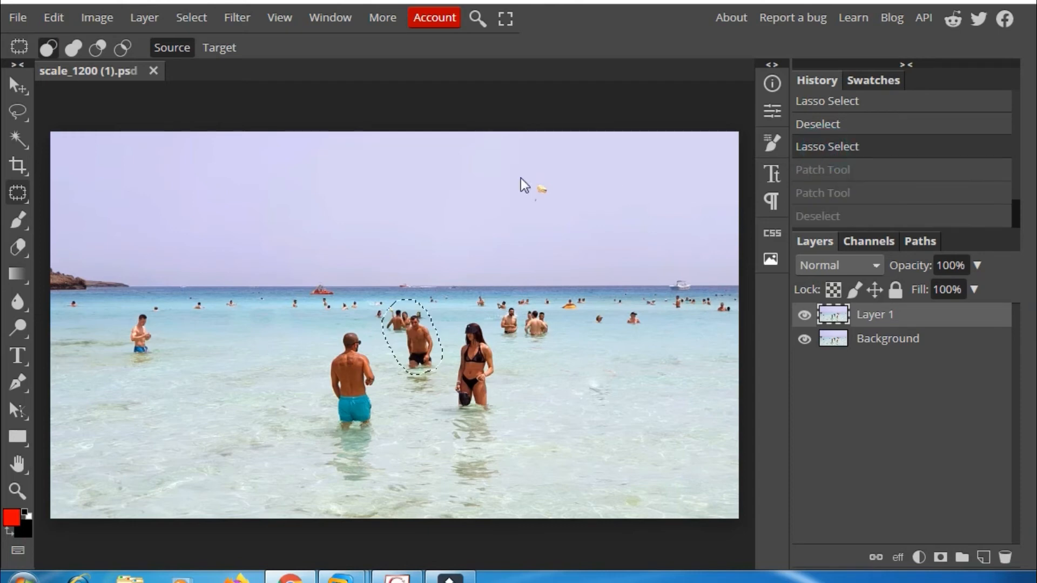
# Outline the man in black trunks, his reflection and the bathers behind him with the Content-Aware Move Tool.
pyautogui.rightClick(18, 197)
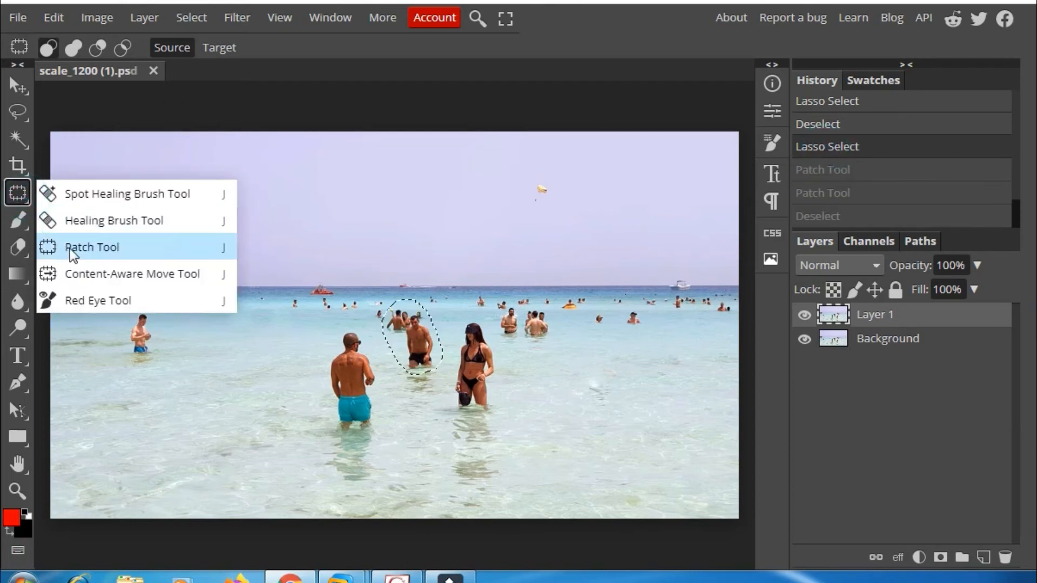
pyautogui.click(69, 274)
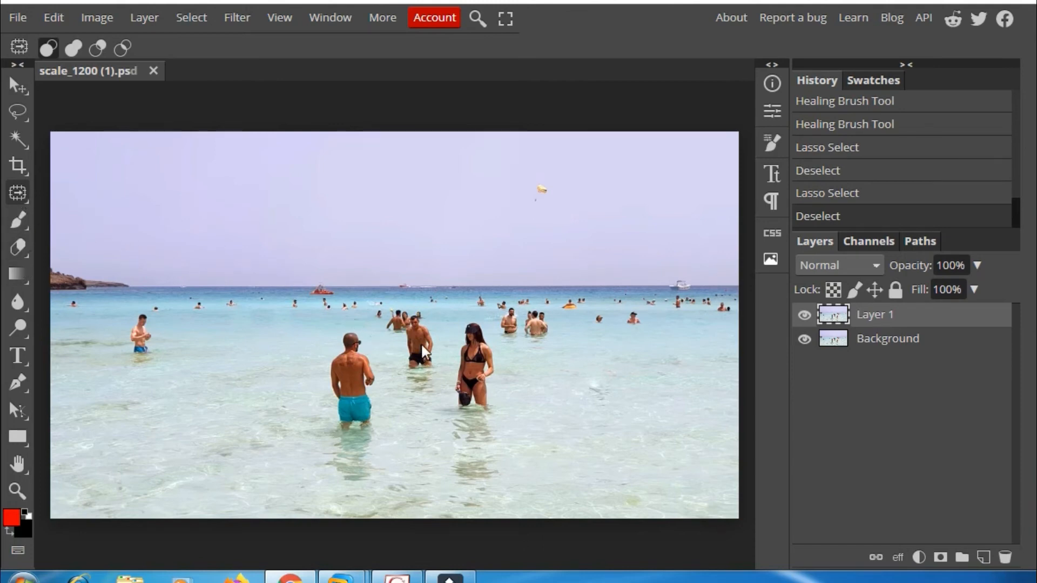
pyautogui.moveTo(420, 342)
pyautogui.mouseDown()
pyautogui.moveTo(368, 343)
pyautogui.moveTo(385, 351)
pyautogui.mouseUp()
pyautogui.click(400, 362)
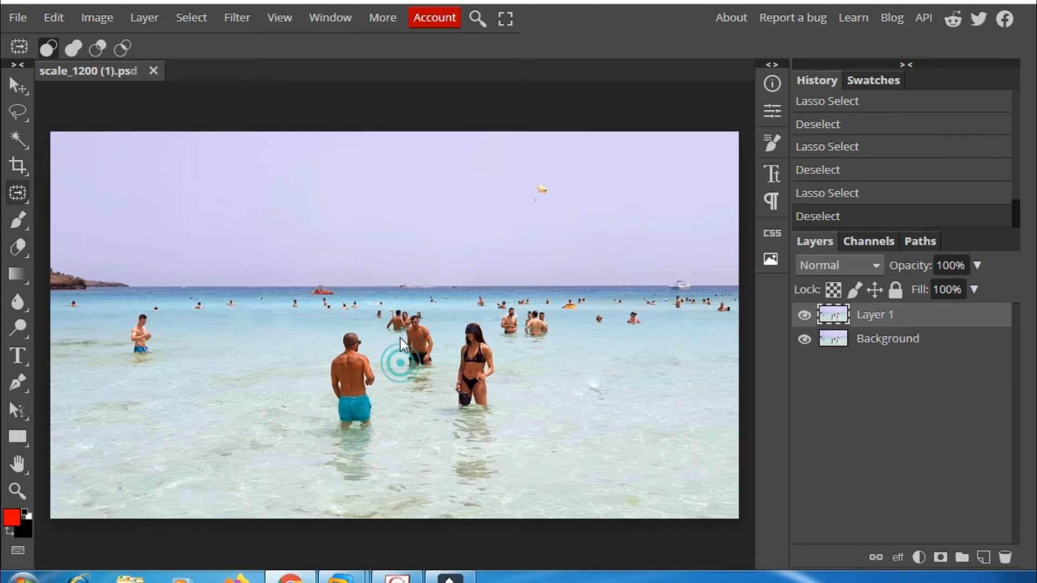
pyautogui.moveTo(405, 302); pyautogui.dragTo(439, 339)
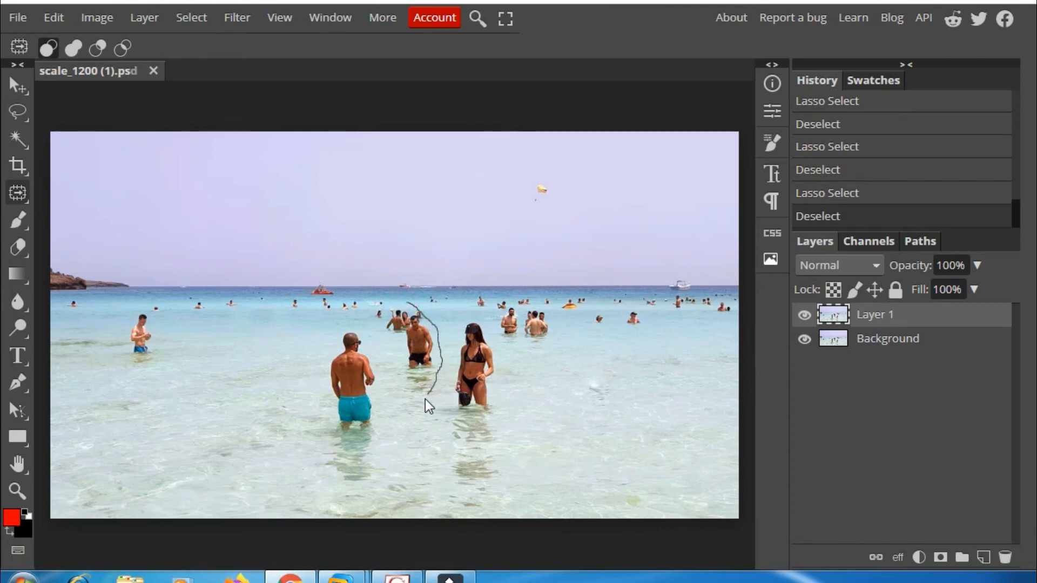
pyautogui.moveTo(368, 316); pyautogui.dragTo(386, 297)
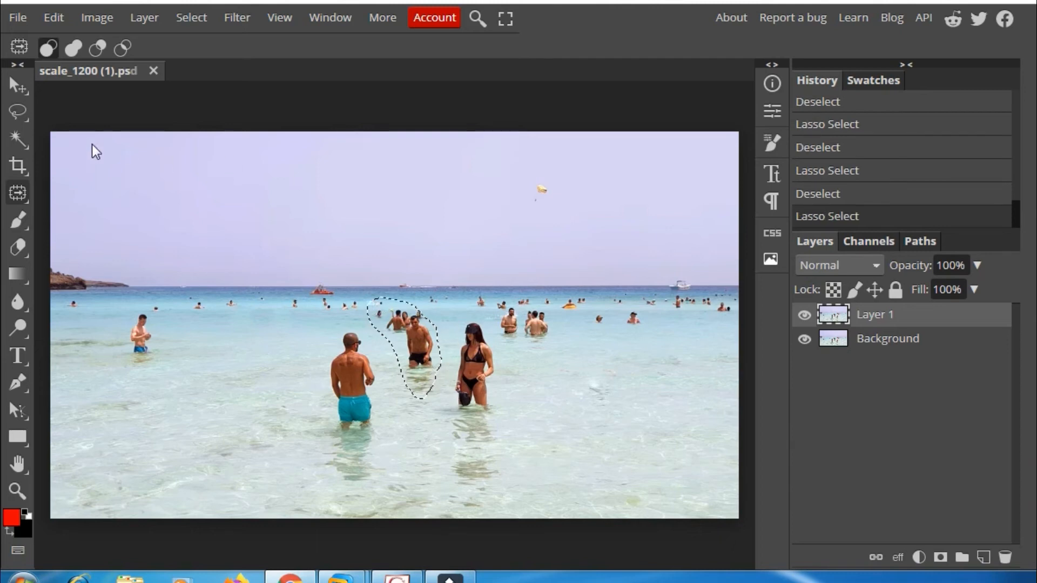
# Move the outlined group into the open water left of the man in turquoise shorts with Content-Aware Move, and deselect.
pyautogui.click(18, 193)
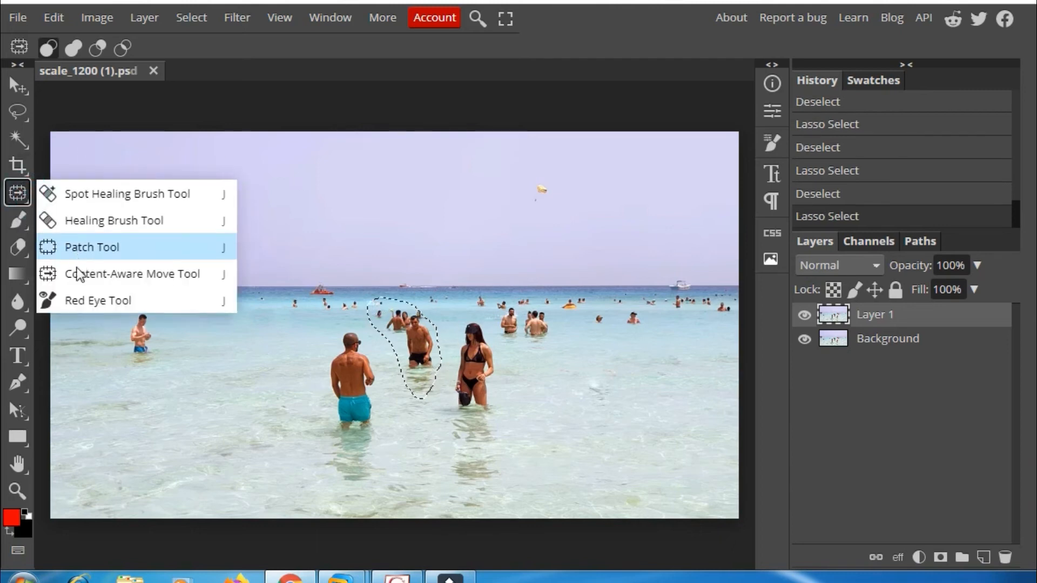
pyautogui.click(112, 274)
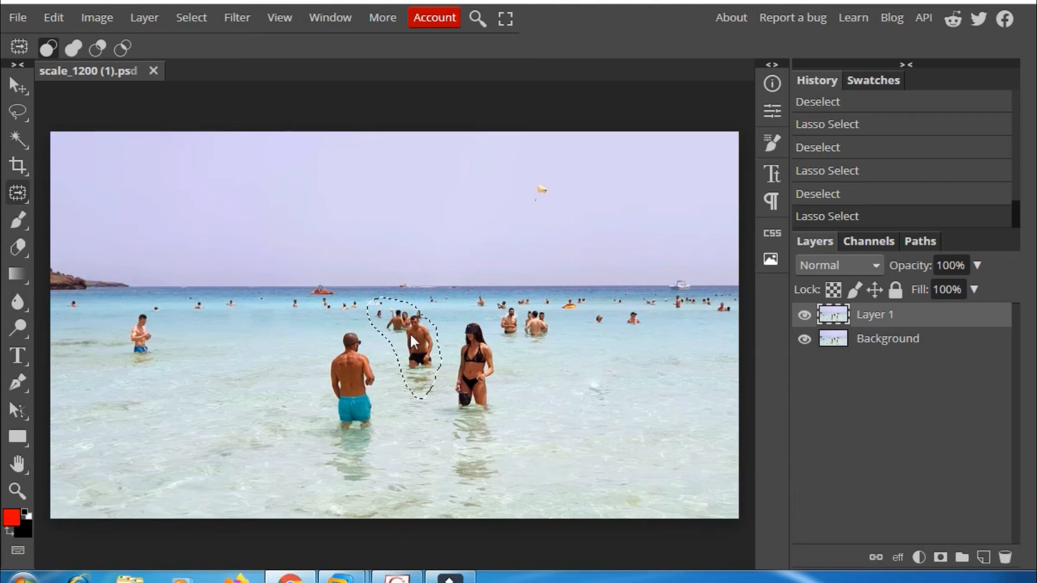
pyautogui.moveTo(400, 332); pyautogui.dragTo(250, 345)
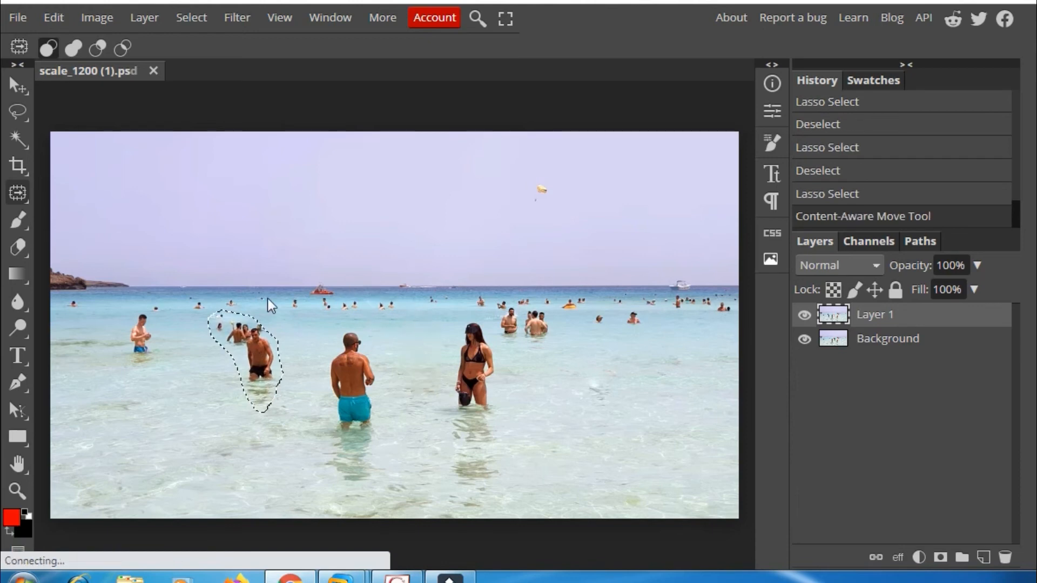
pyautogui.click(316, 329)
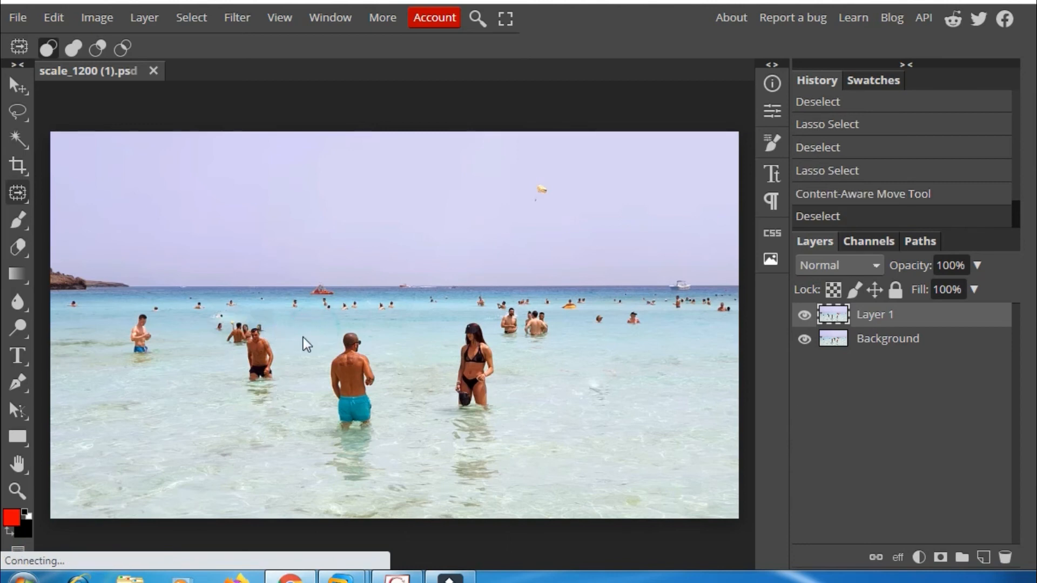
# Outline the man in turquoise shorts with his reflection, move him right beside the woman in the black bikini with Content-Aware Move, and deselect.
pyautogui.moveTo(362, 326); pyautogui.dragTo(381, 388)
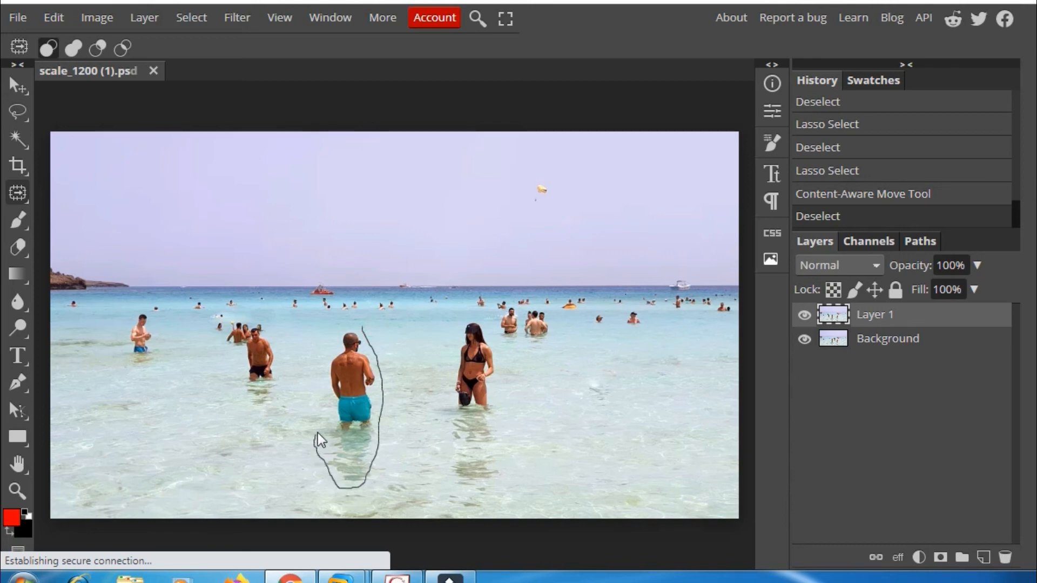
pyautogui.moveTo(328, 344)
pyautogui.mouseDown()
pyautogui.moveTo(339, 327)
pyautogui.moveTo(362, 326)
pyautogui.mouseUp()
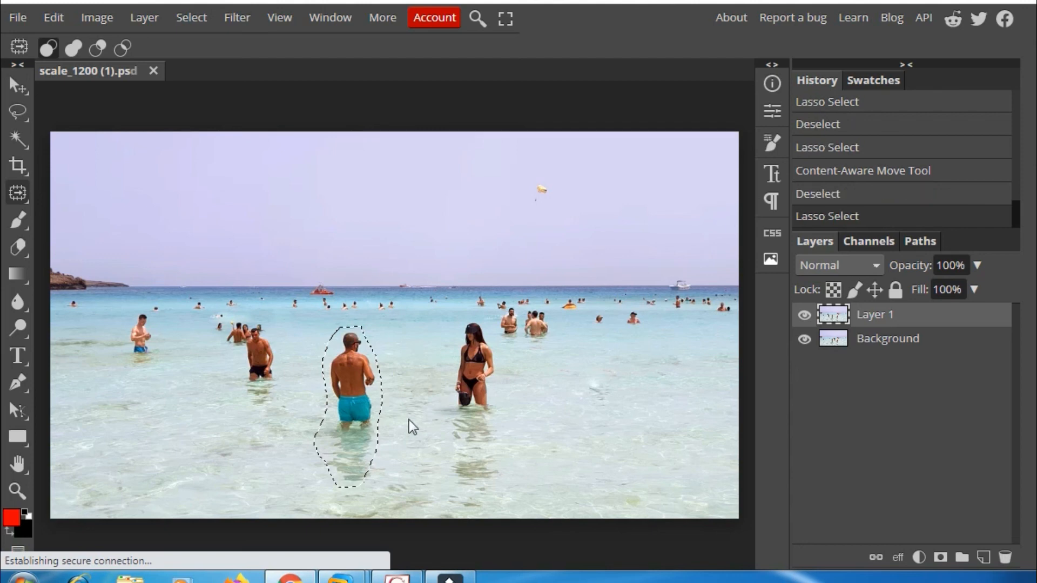
pyautogui.moveTo(343, 434); pyautogui.dragTo(414, 420)
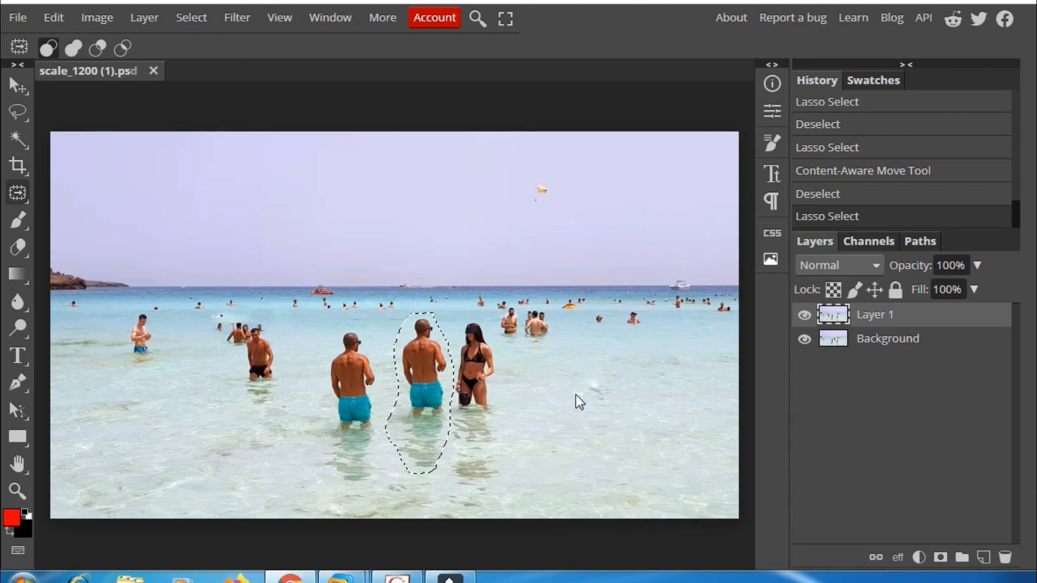
pyautogui.hotkey('ctrl', 'd')
pyautogui.click(552, 393)
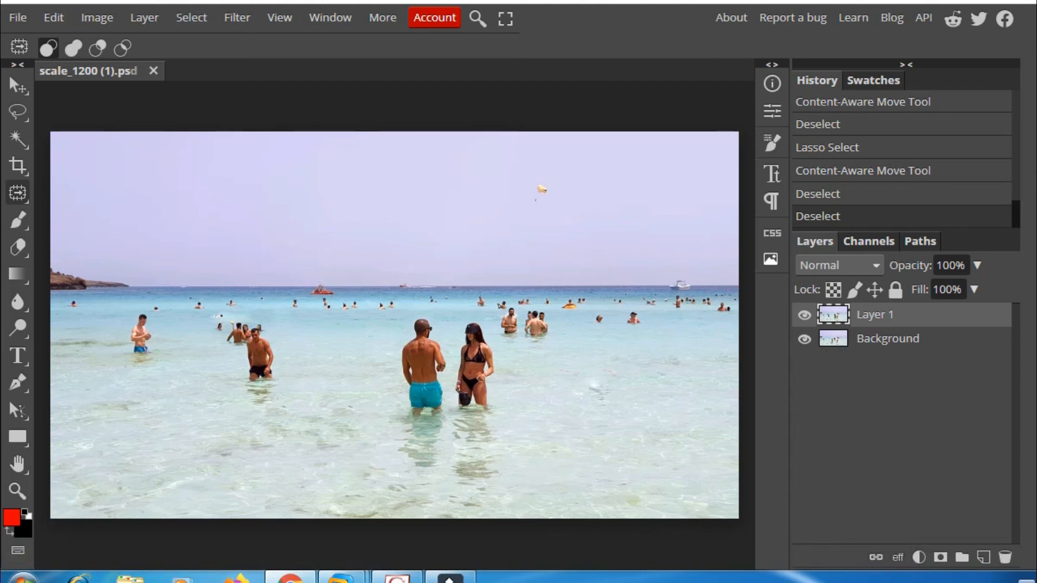
pyautogui.click(1033, 573)
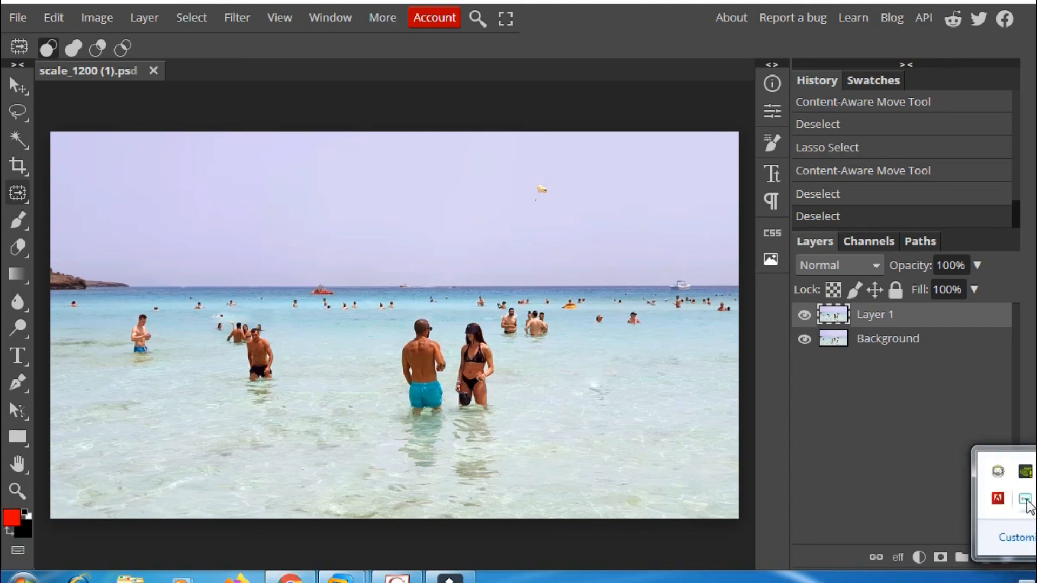
pyautogui.rightClick(1025, 498)
pyautogui.click(983, 428)
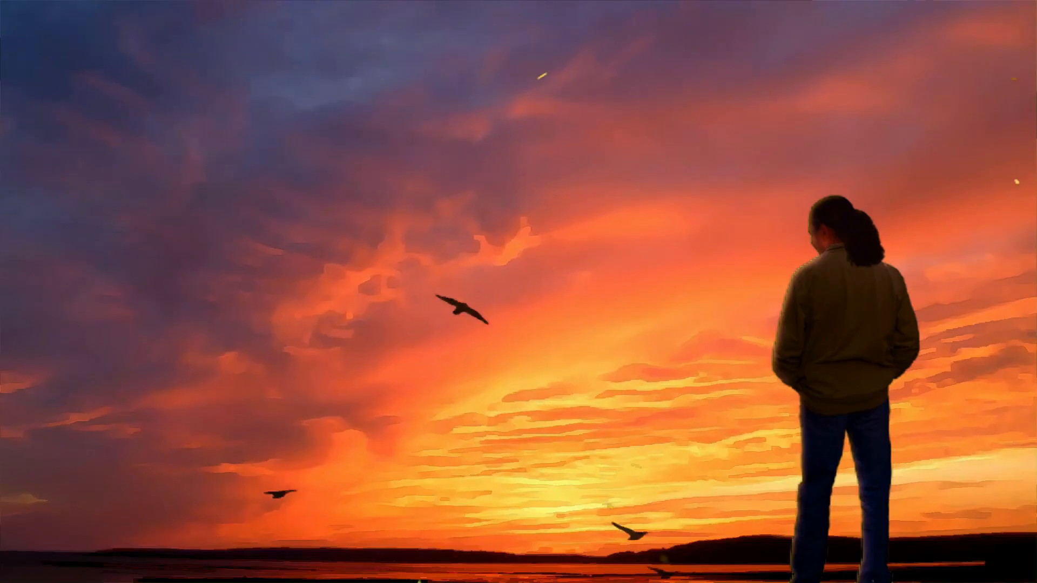